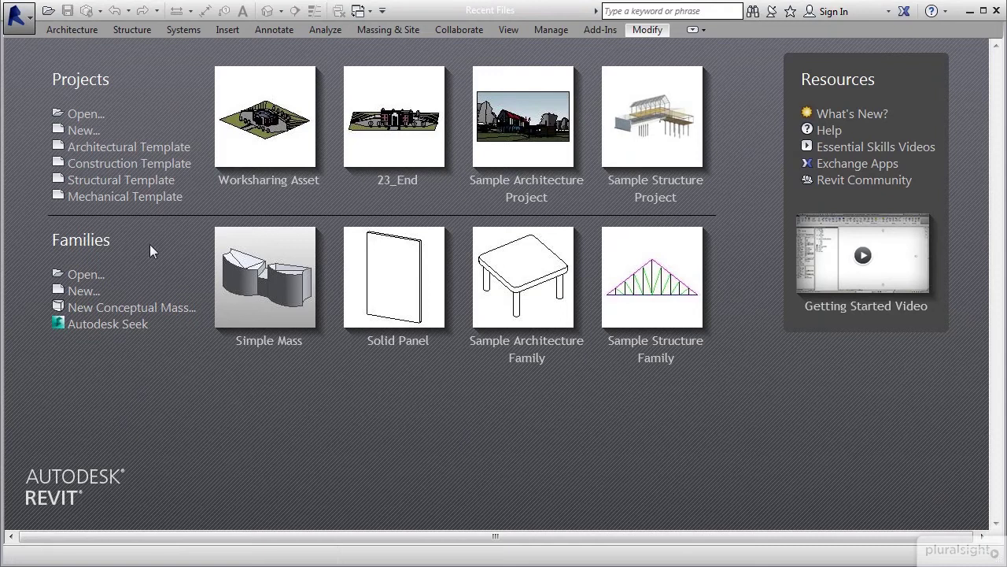
Step: Create a new conceptual mass family from the Mass template file
left_click(173, 303)
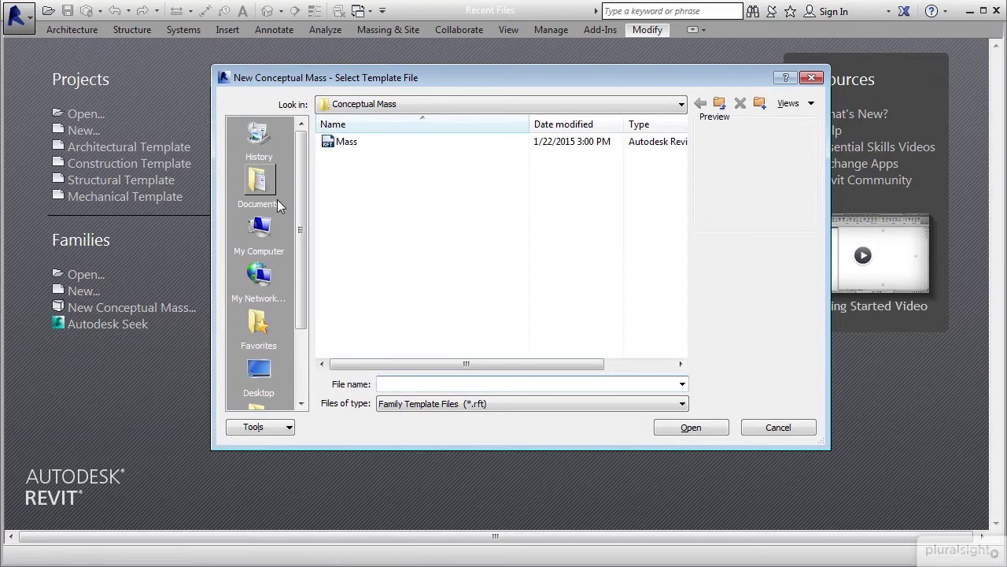
left_click(339, 142)
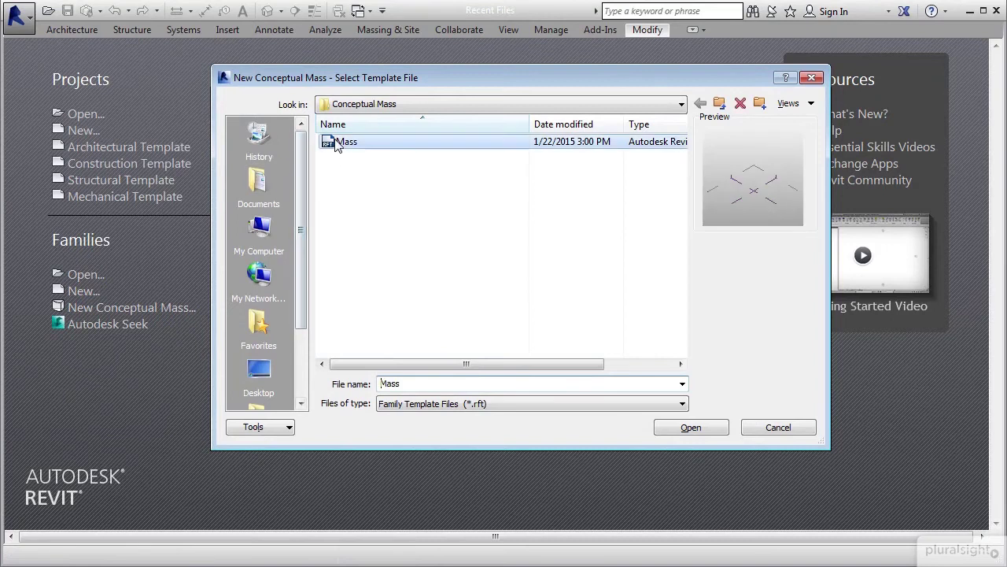
left_click(669, 428)
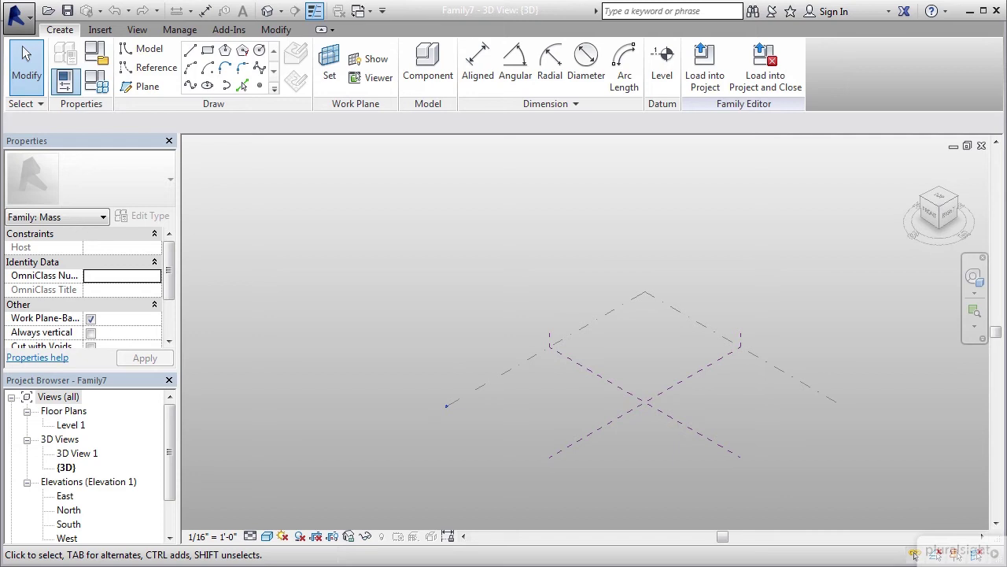
Step: Add Level 2 at a 20 ft offset and Level 3 at 60 ft above Level 1
left_click(661, 79)
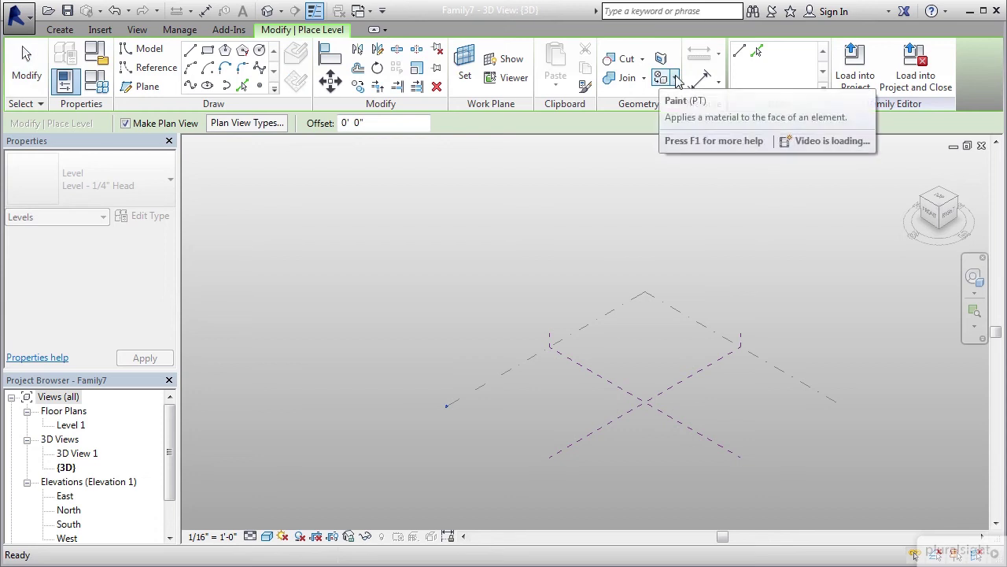
left_click(370, 122)
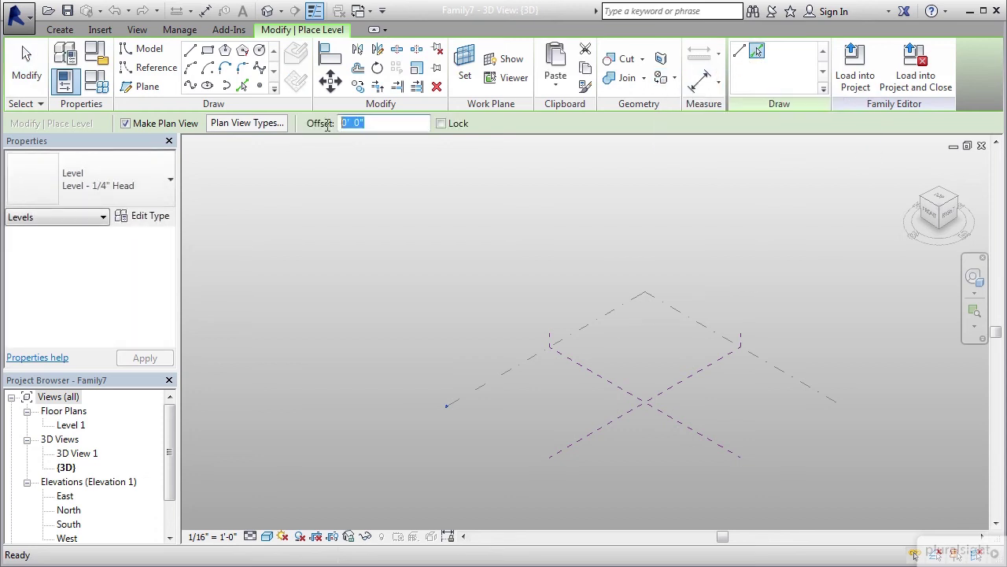
type("20")
key("Return")
left_click(478, 384)
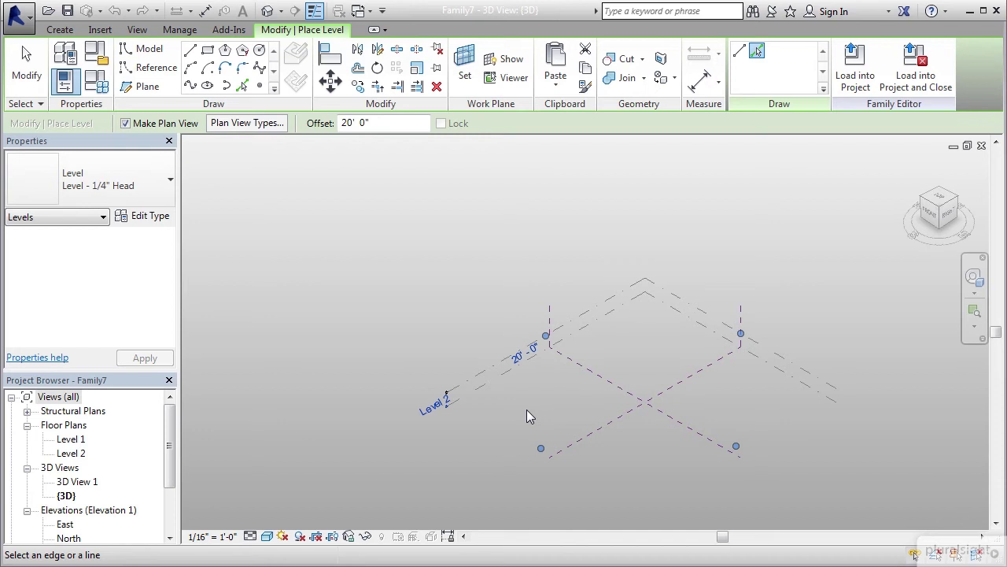
left_click(343, 122)
type("6")
left_click(484, 393)
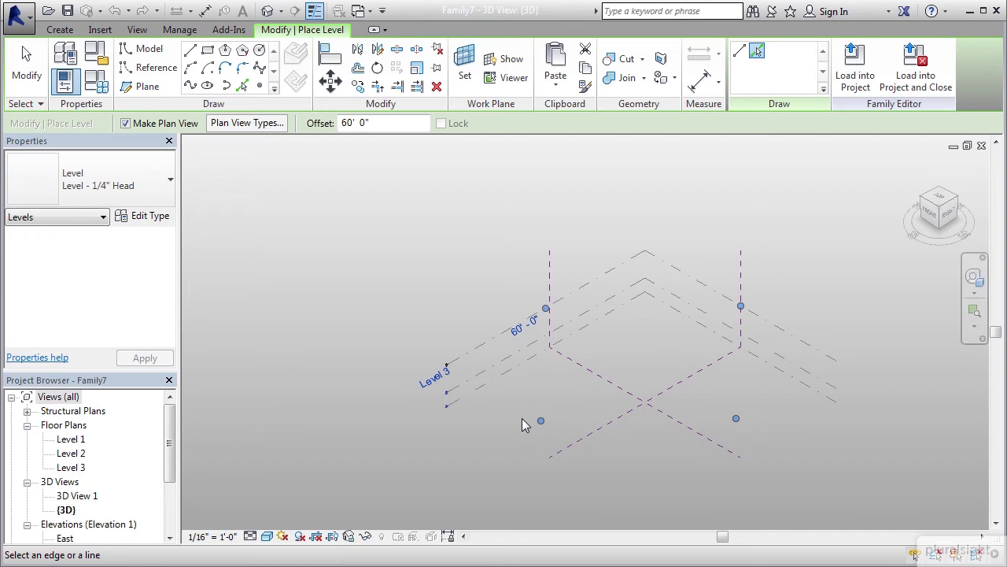
Step: Add Level 4 at 70 ft and Level 5 at 80 ft above Level 1
left_click(340, 124)
type("7")
left_click(486, 384)
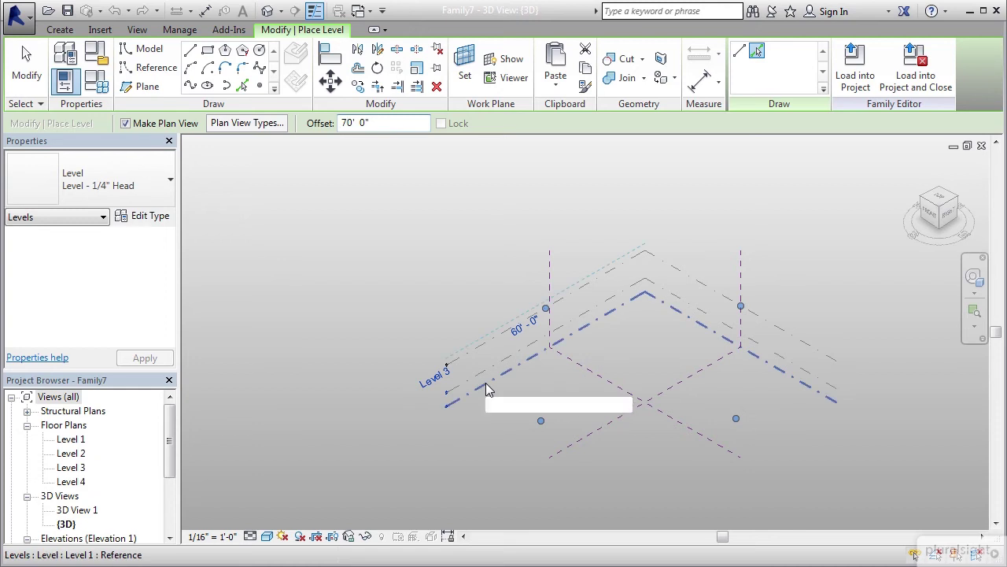
left_click(341, 123)
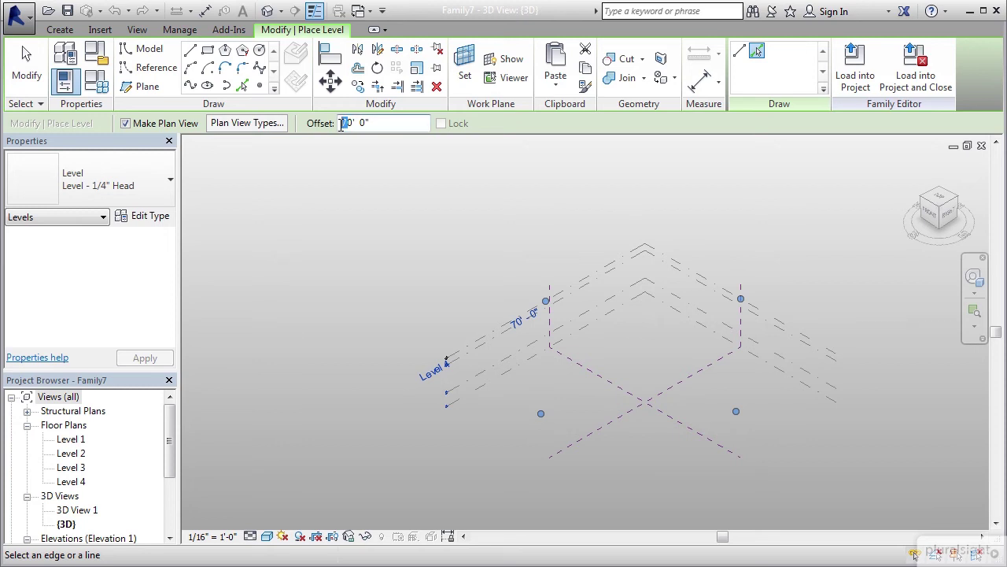
type("8")
left_click(488, 384)
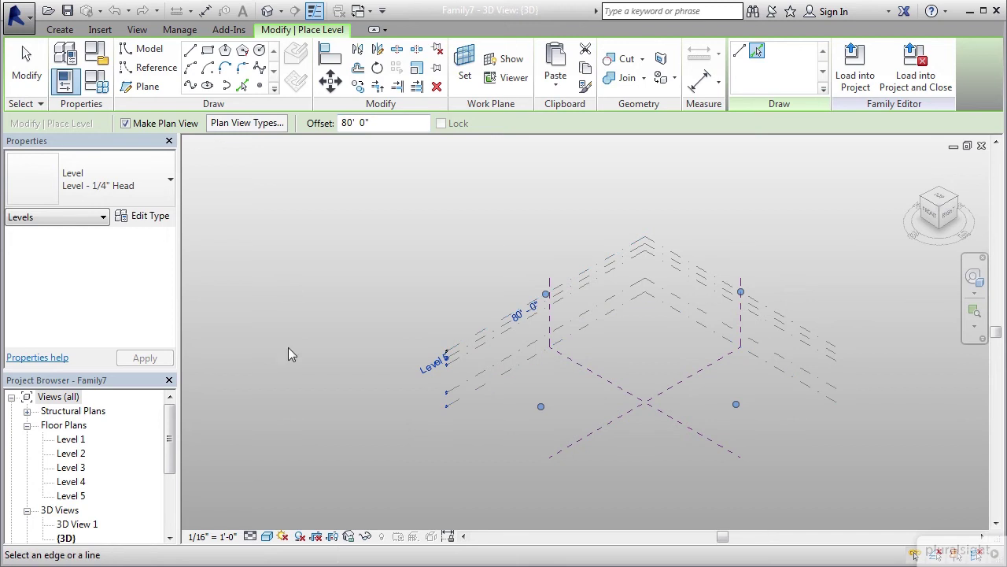
left_click(26, 65)
Step: Zoom and orbit the 3D view to look down on the five stacked levels
scroll(294, 361, "down", 1)
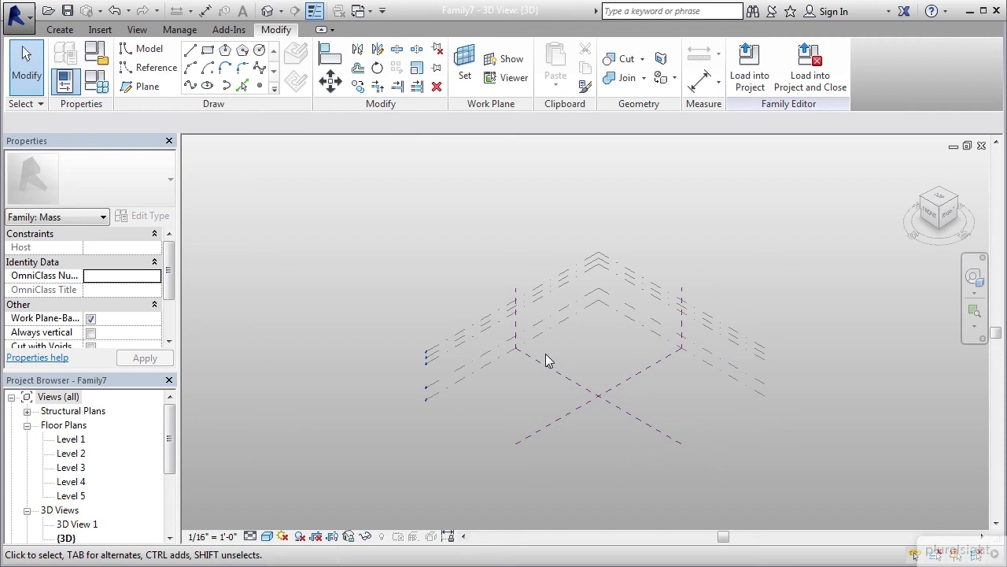
middle_click_drag(598, 352, 649, 373, "shift")
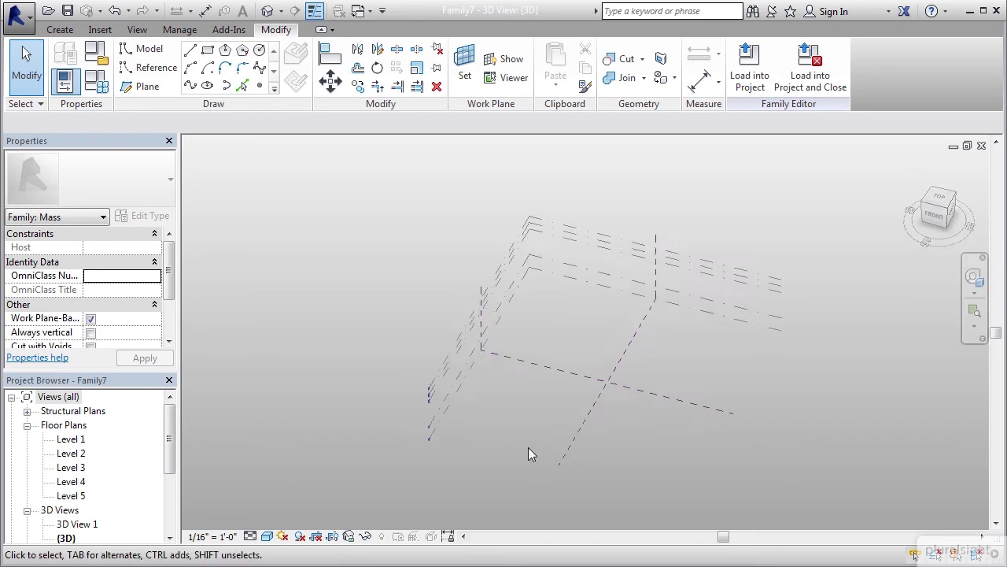
scroll(528, 447, "up", 4)
middle_click_drag(457, 453, 417, 446, "shift")
Step: On the Level 1 work plane, draw the straight model-line sides, 60 ft and 40 ft long
left_click(465, 79)
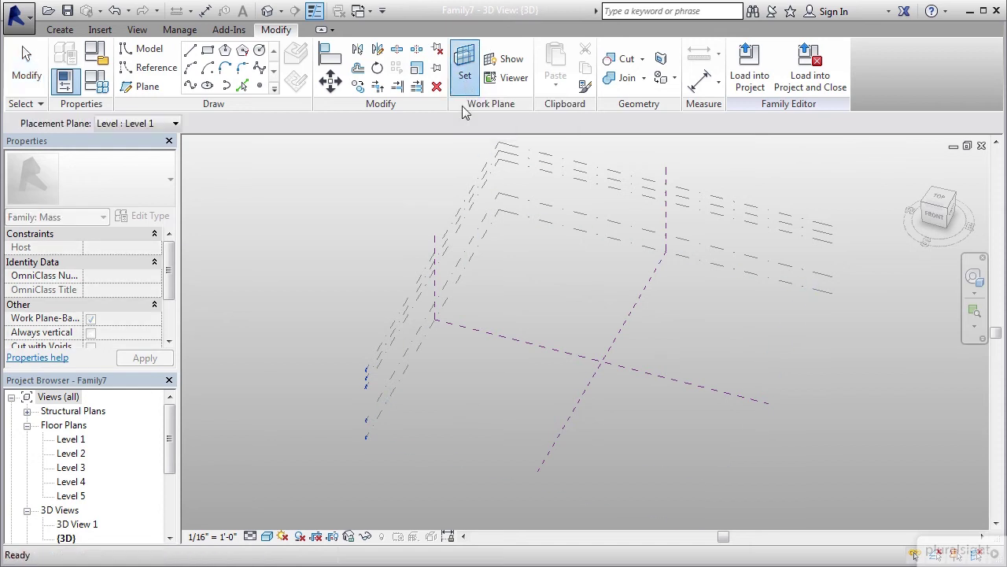
left_click(529, 219)
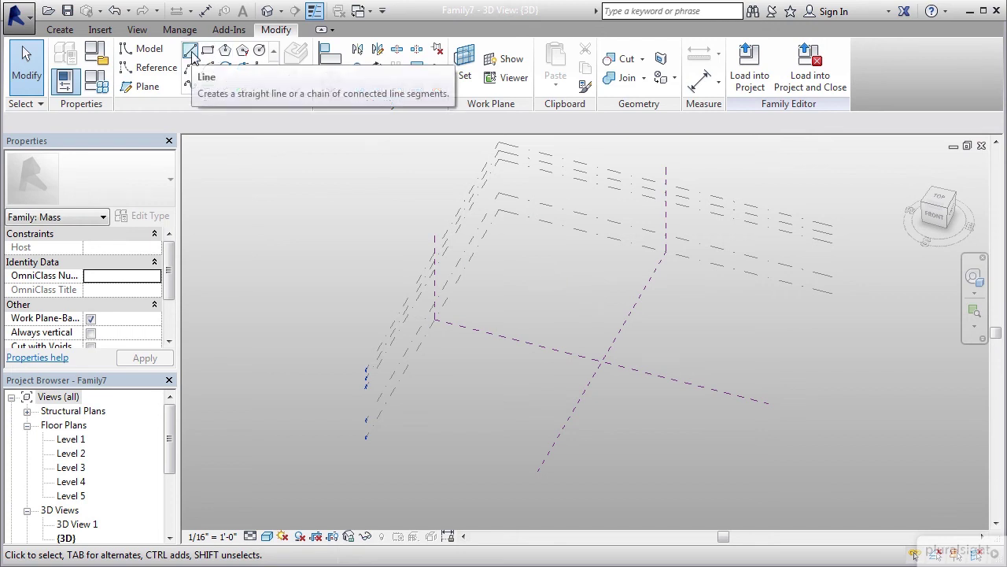
left_click(192, 53)
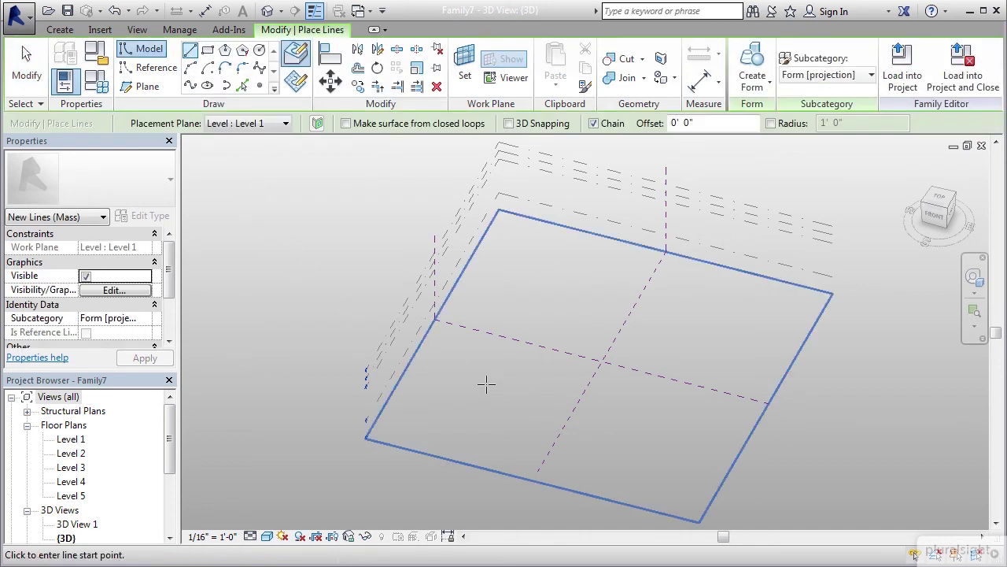
left_click(486, 332)
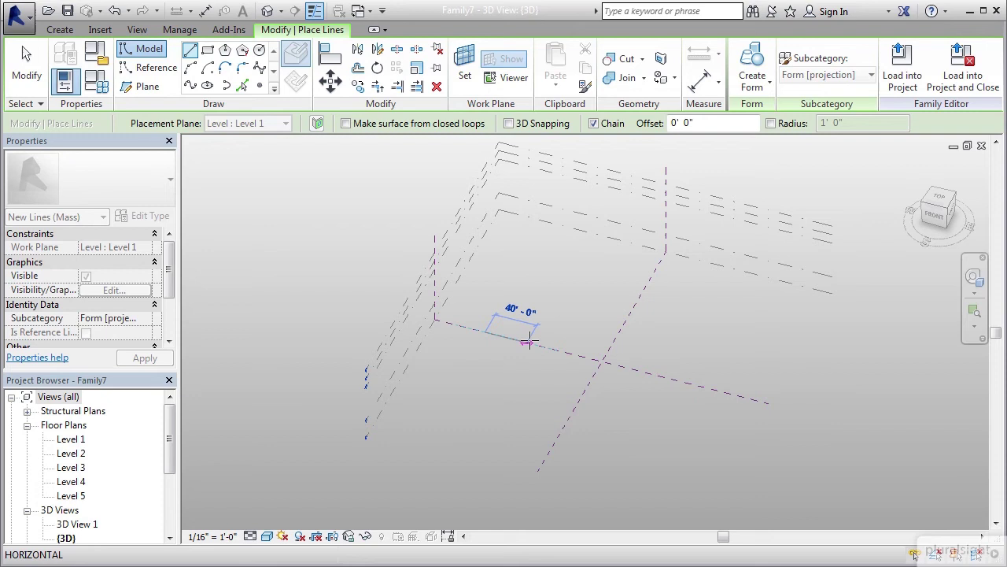
type("60")
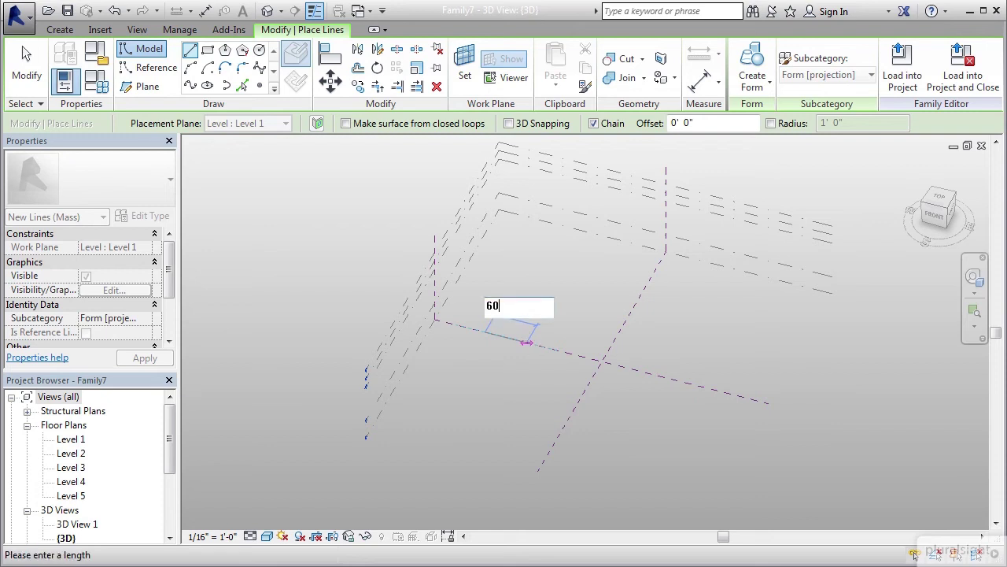
key("Return")
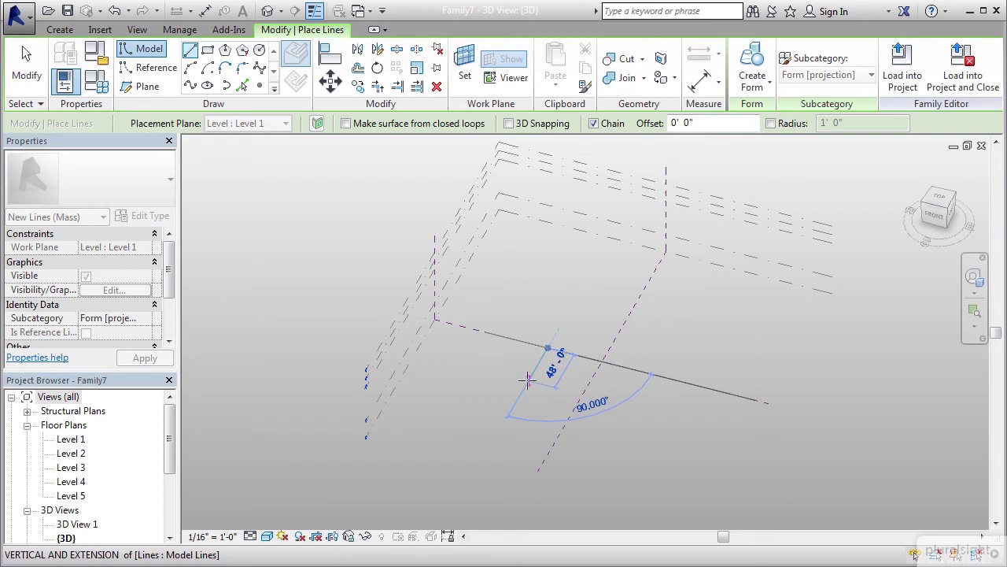
type("40")
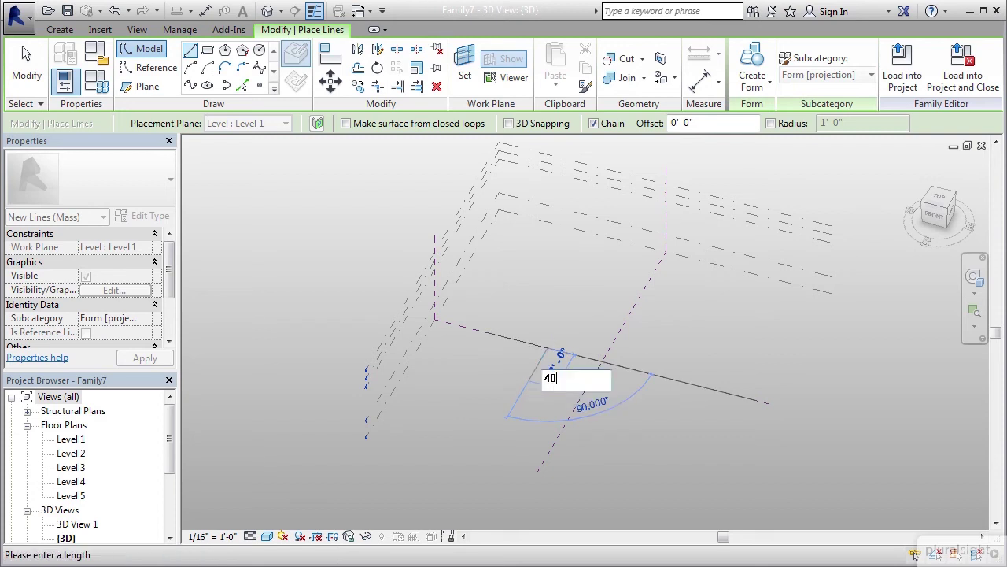
key("Return")
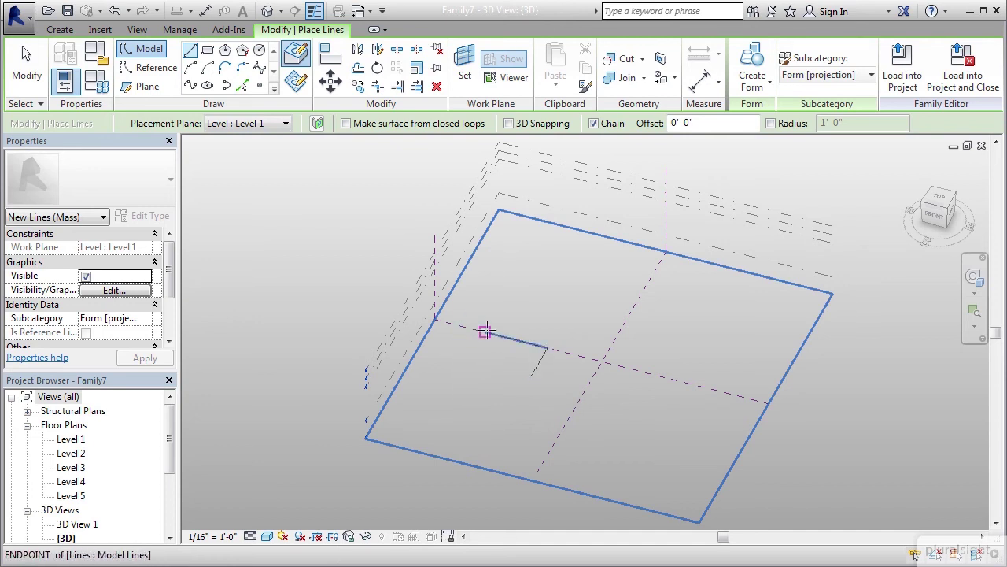
left_click(484, 331)
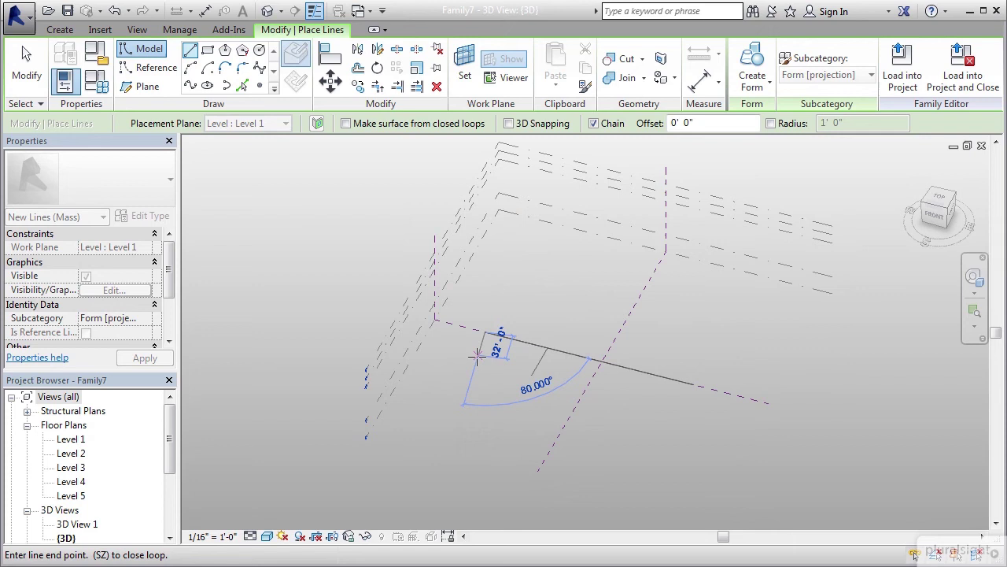
left_click(470, 359)
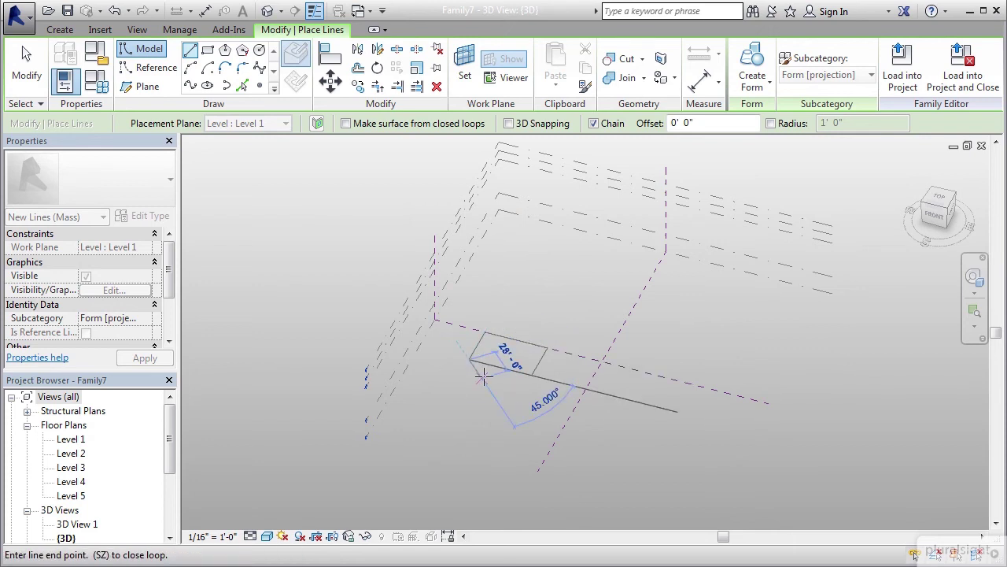
key("Escape")
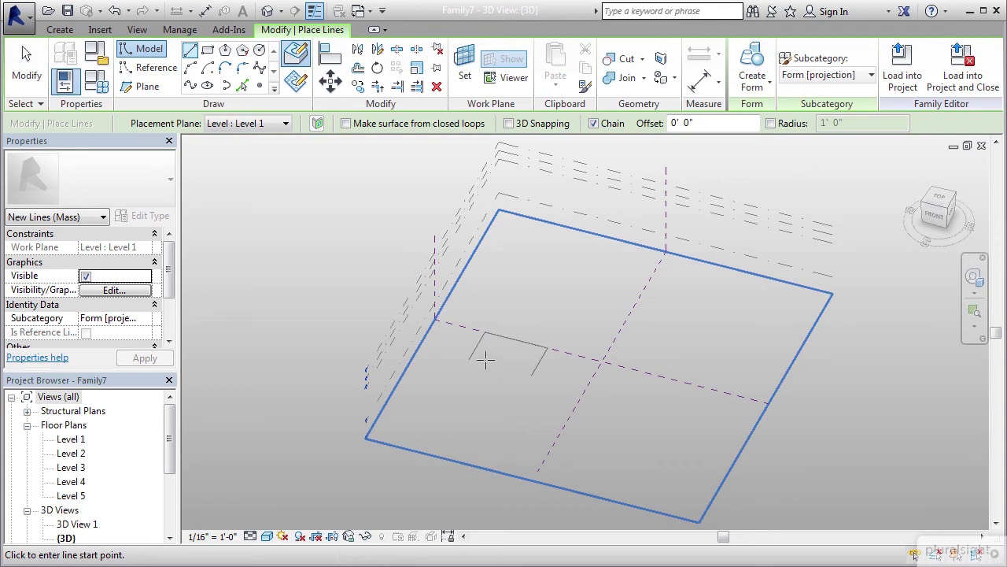
Step: Draw a Start-End-Radius arc between the profile's open lower corners
left_click(191, 68)
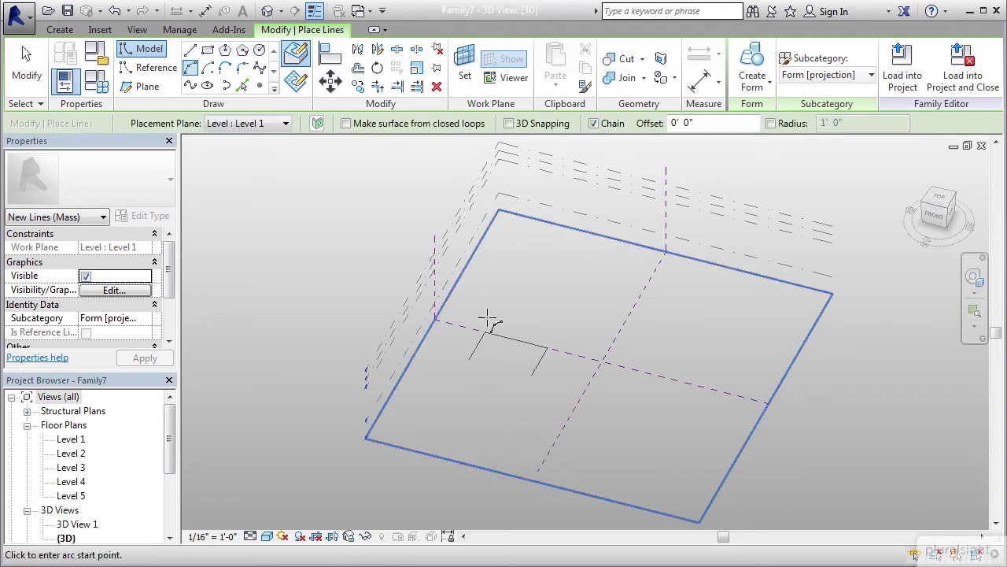
scroll(495, 355, "up", 2)
scroll(494, 358, "down", 2)
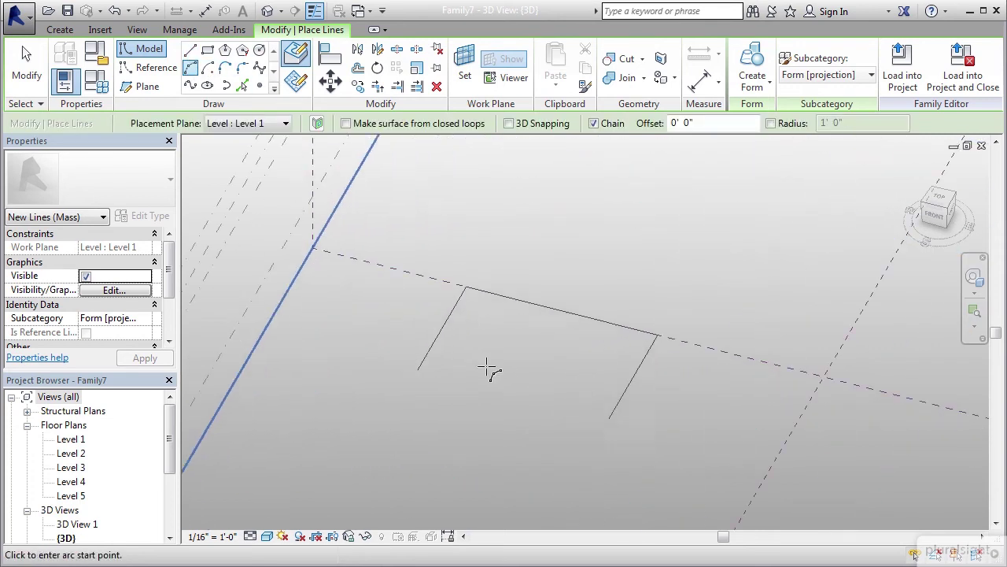
left_click(420, 370)
left_click(607, 417)
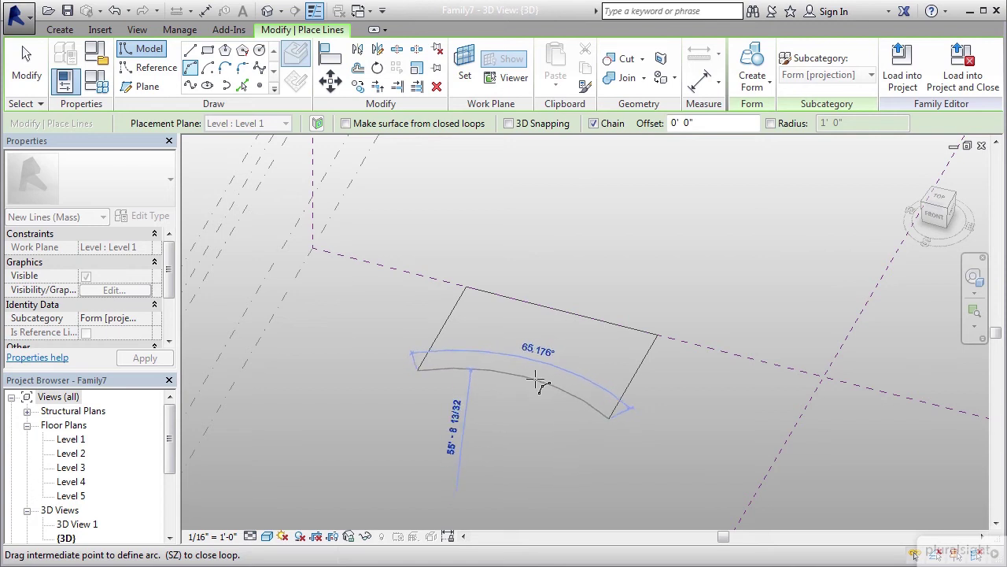
Step: Fix the arc's curvature to close the profile and select its four-line chain
left_click(540, 381)
key("Escape")
key("Escape")
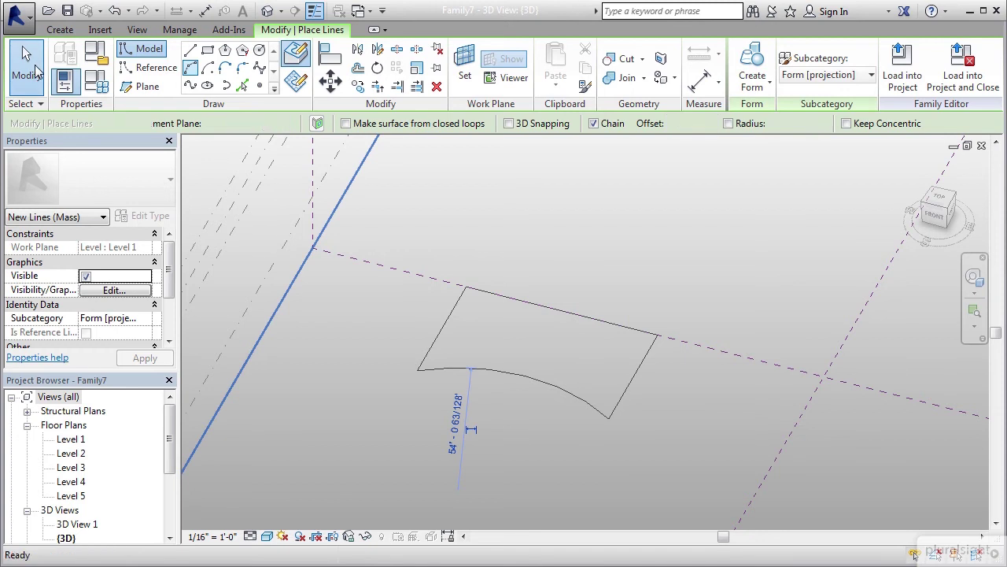
key("Tab")
left_click(426, 372)
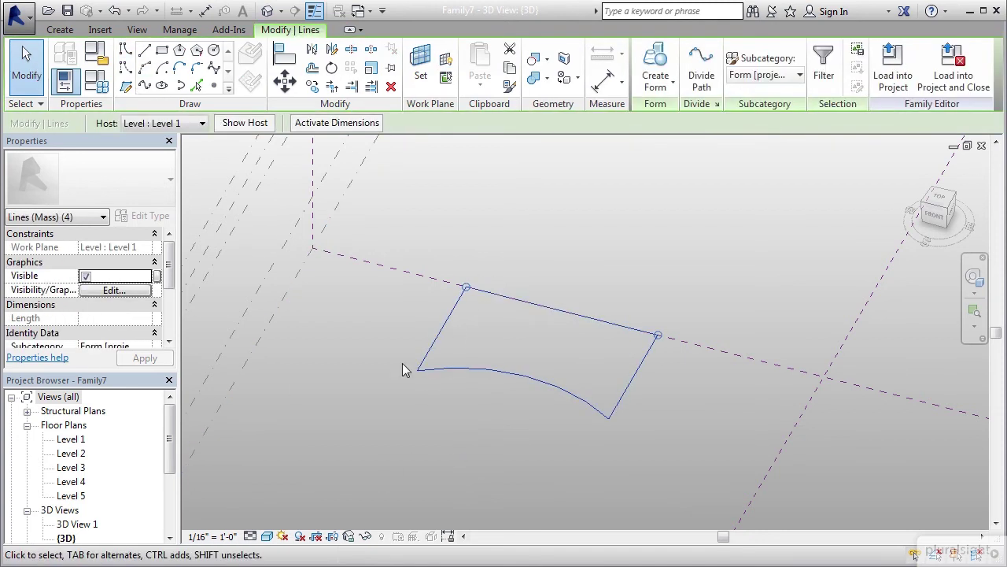
key("Escape")
key("Tab")
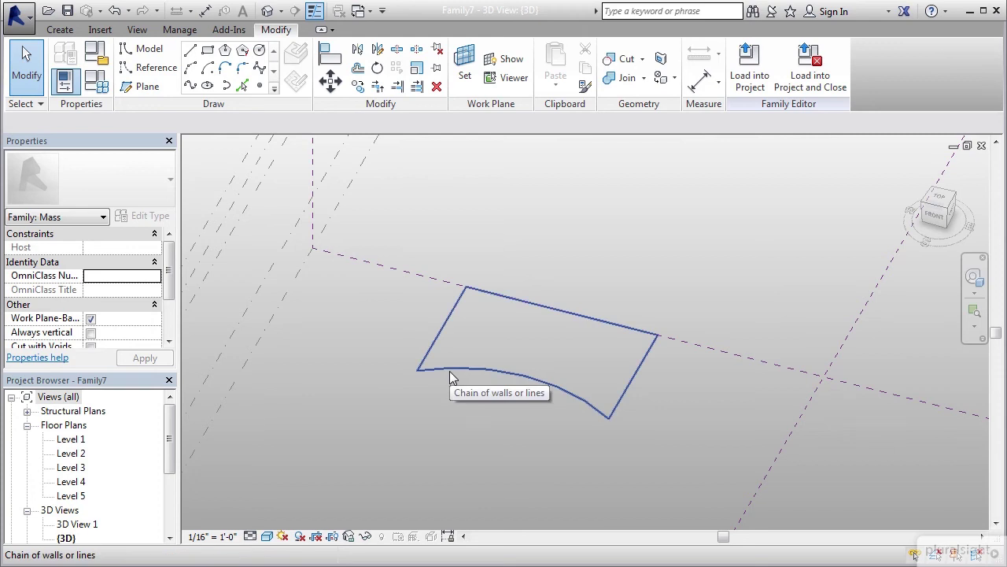
key("Tab")
key("Tab")
left_click(449, 371)
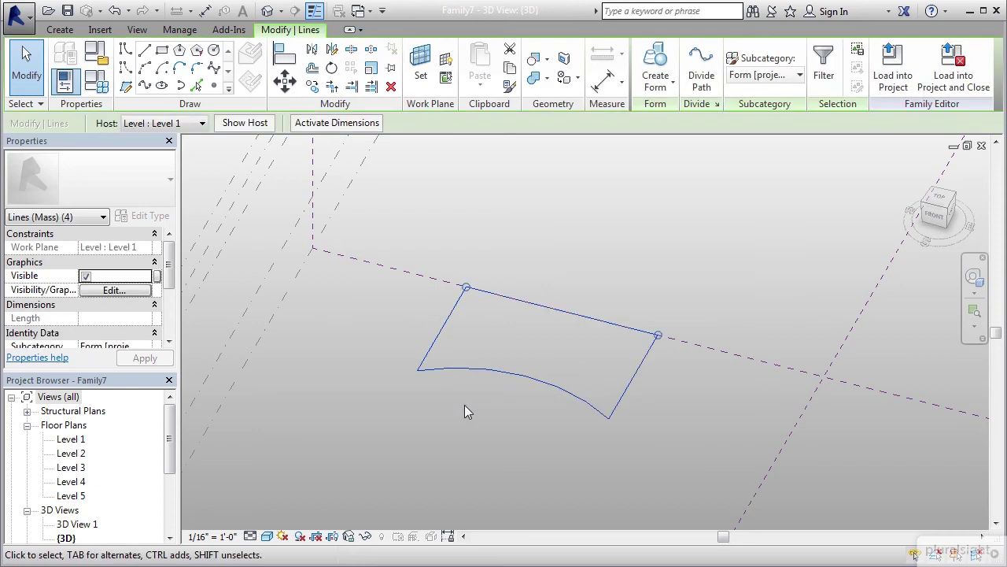
Step: Move the profile further along the reference plane, then undo the move
left_click(286, 84)
left_click(659, 336)
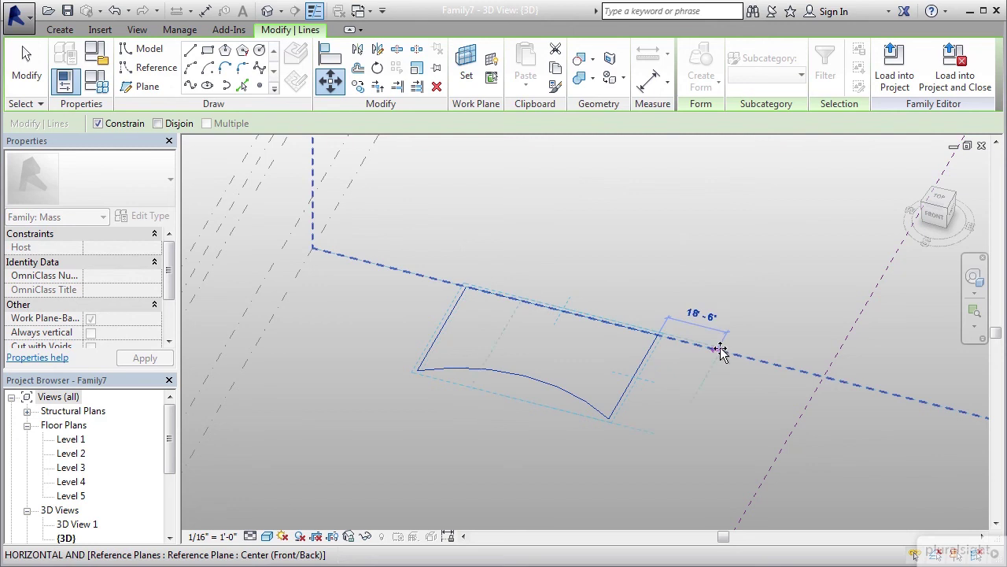
left_click(792, 368)
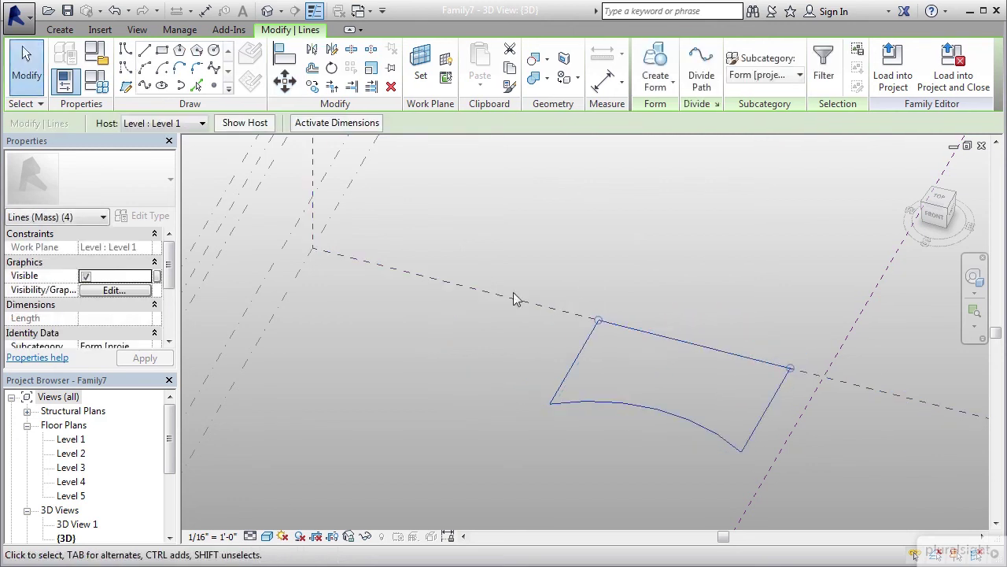
left_click(400, 318)
scroll(401, 318, "down", 3)
key("ctrl+z")
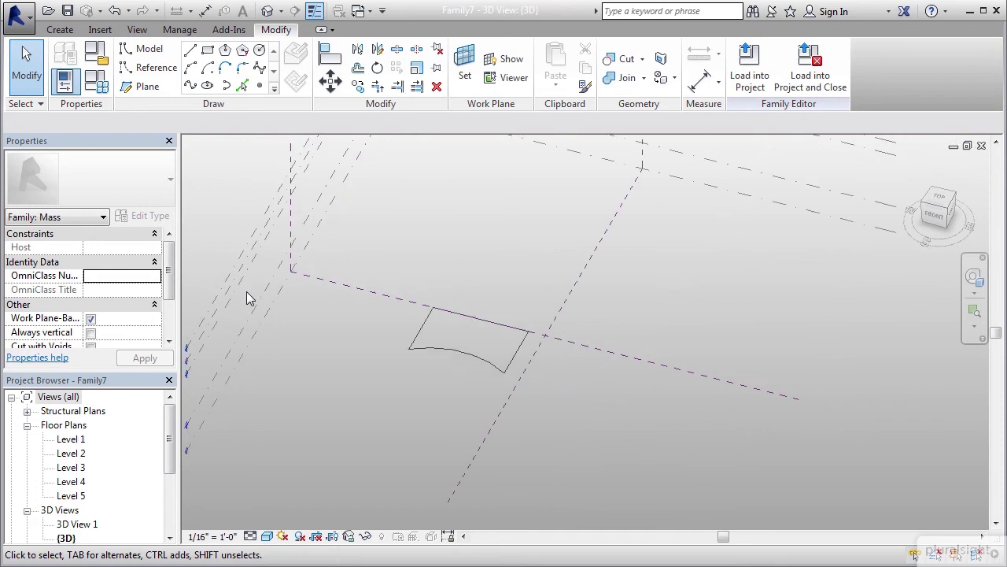
Step: Mirror the selected profile across the vertical reference plane
key("Tab")
left_click(450, 347)
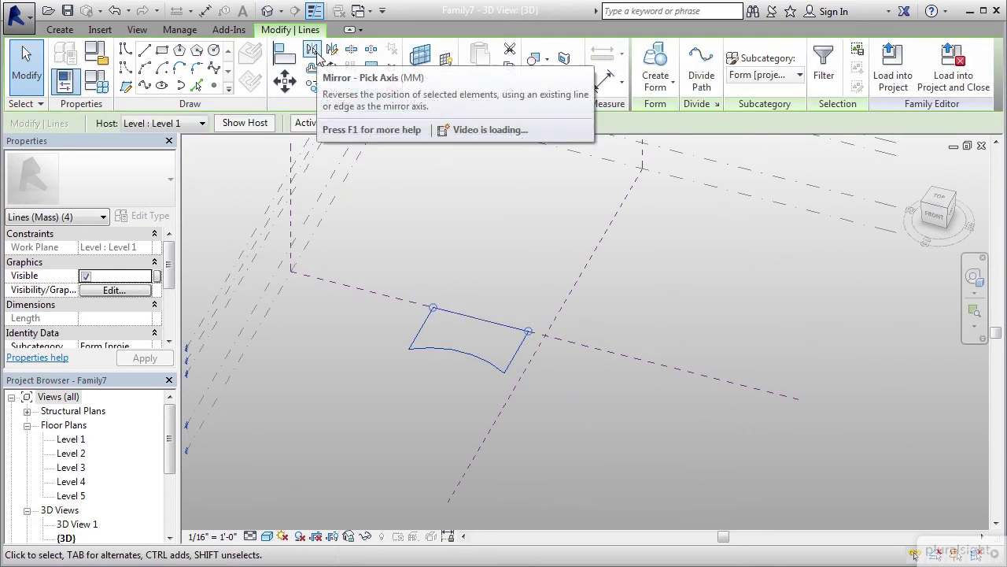
left_click(314, 50)
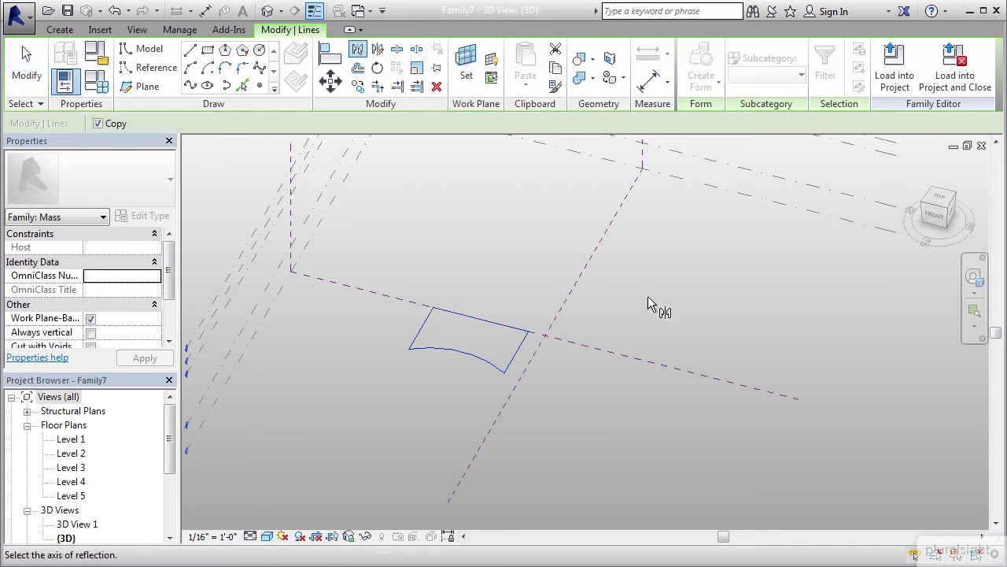
left_click(559, 318)
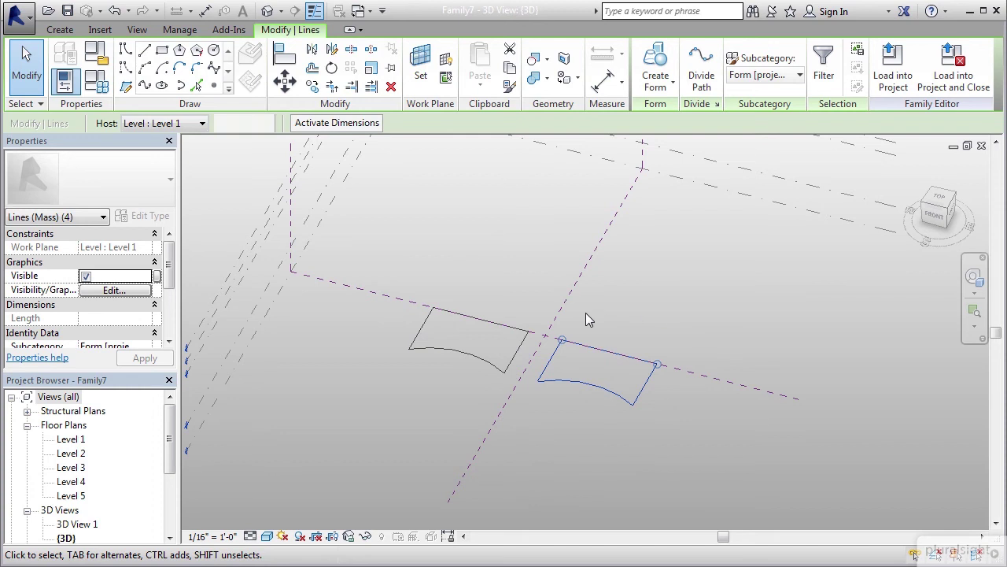
Step: Extrude the mirrored profile into a solid form and change its height from 20' to 60'
left_click(655, 69)
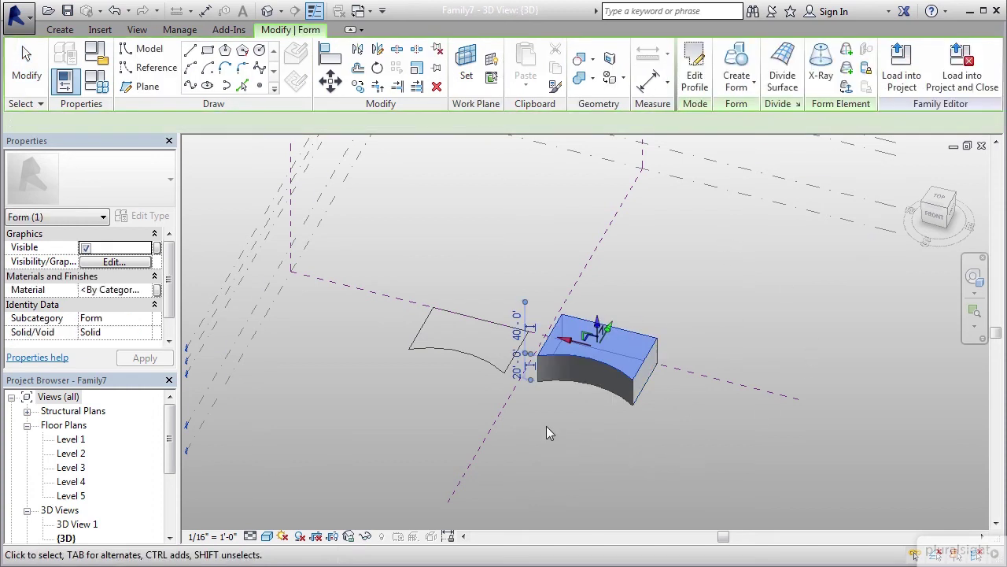
scroll(514, 418, "up", 4)
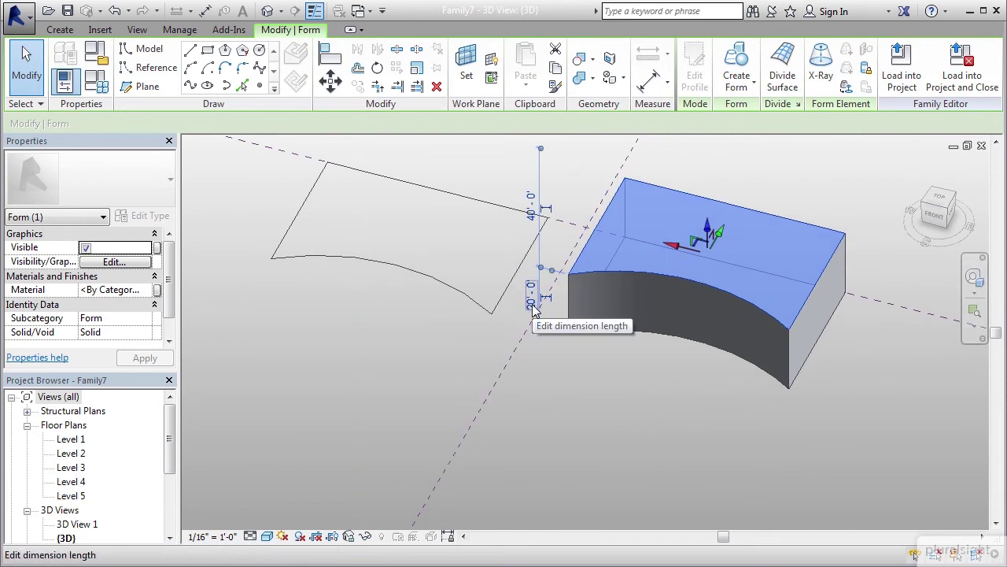
scroll(442, 427, "down", 2)
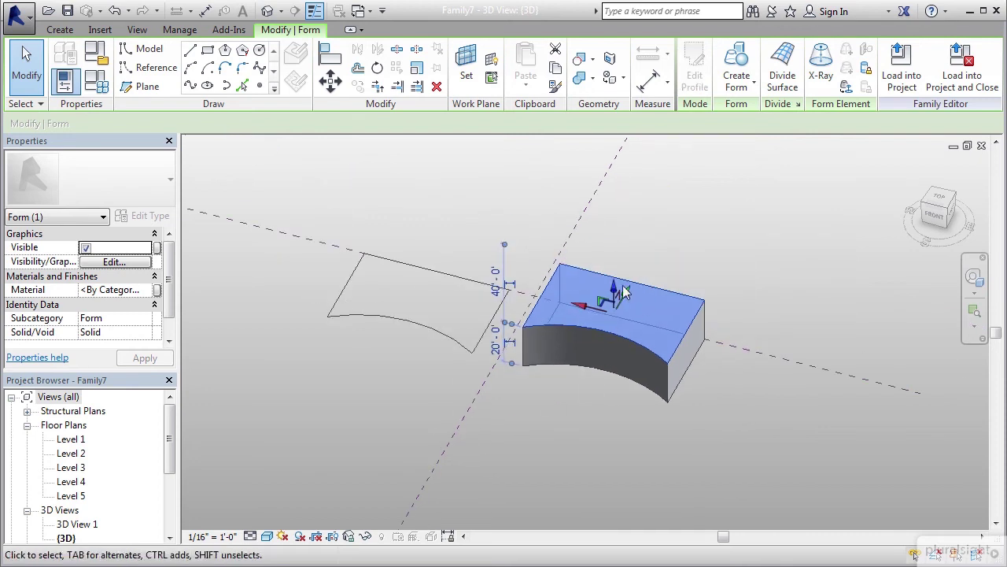
scroll(635, 329, "down", 2)
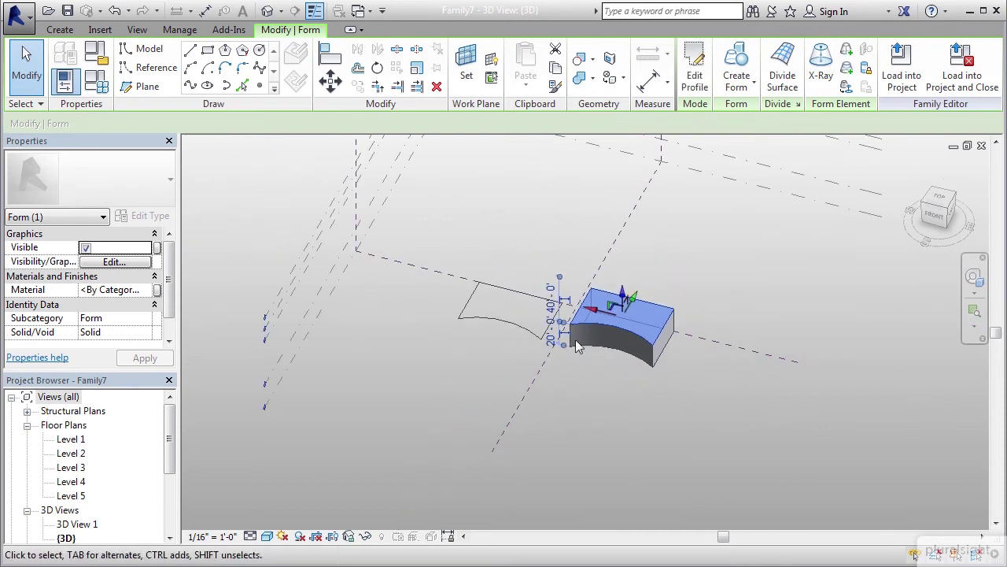
scroll(556, 346, "up", 1)
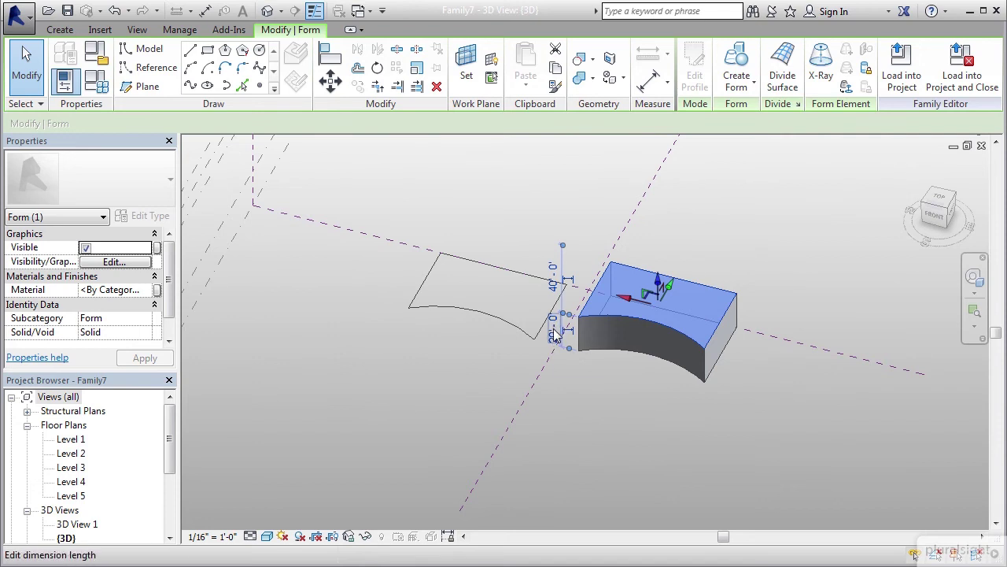
scroll(555, 334, "down", 1)
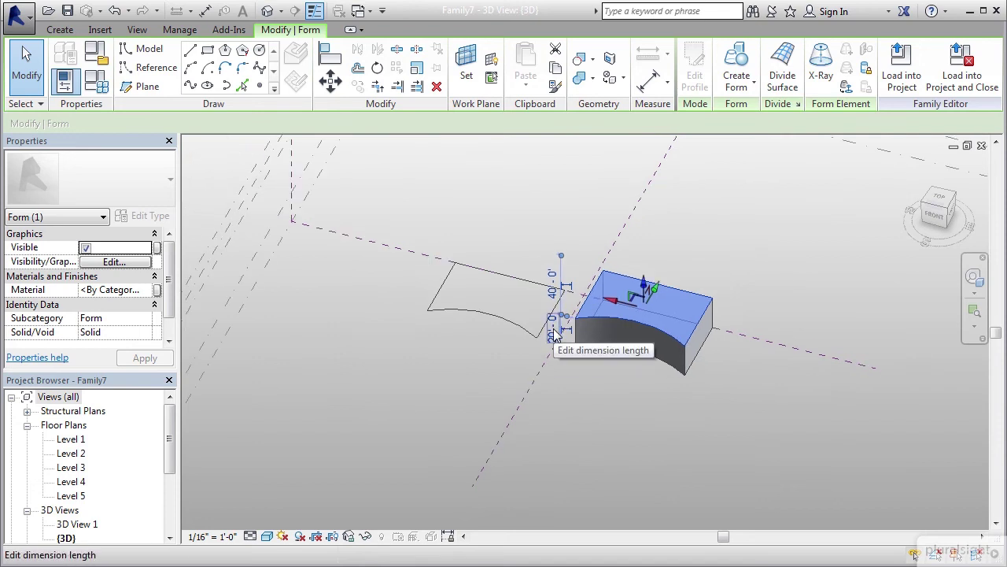
left_click(555, 333)
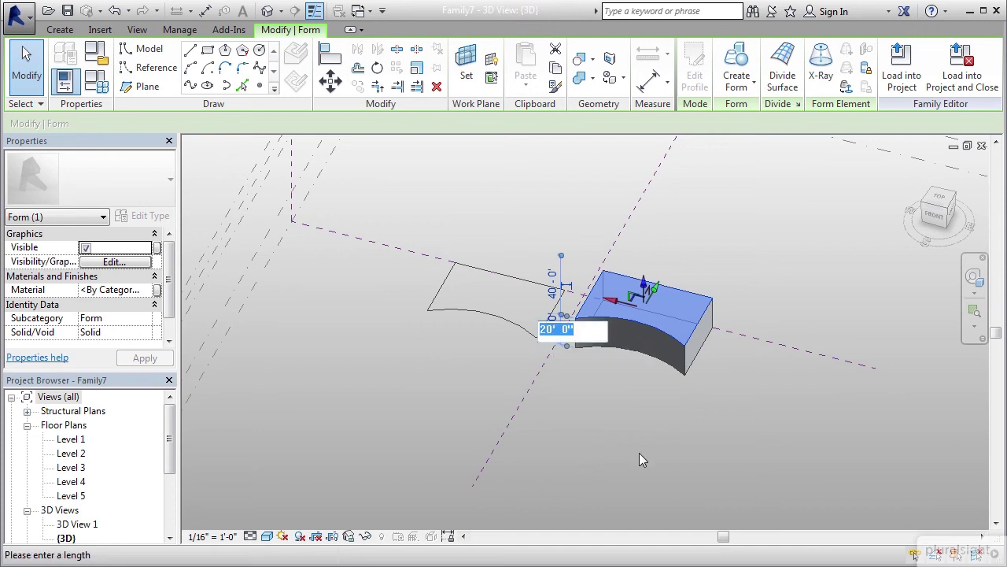
type("60")
key("Return")
left_click(639, 459)
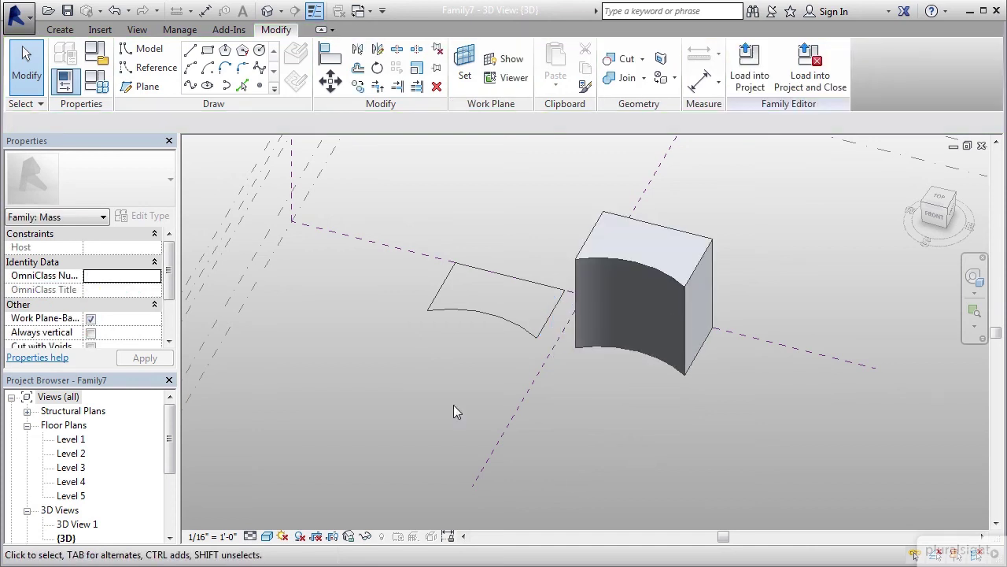
Step: Extrude the original profile into a solid form and set its height from 20' to 60'
key("Tab")
left_click(479, 312)
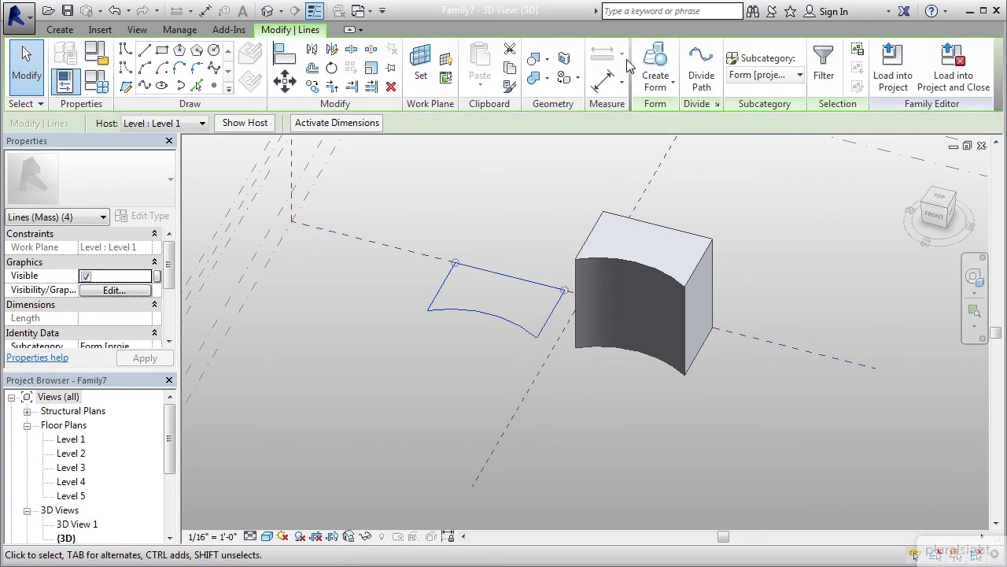
left_click(655, 67)
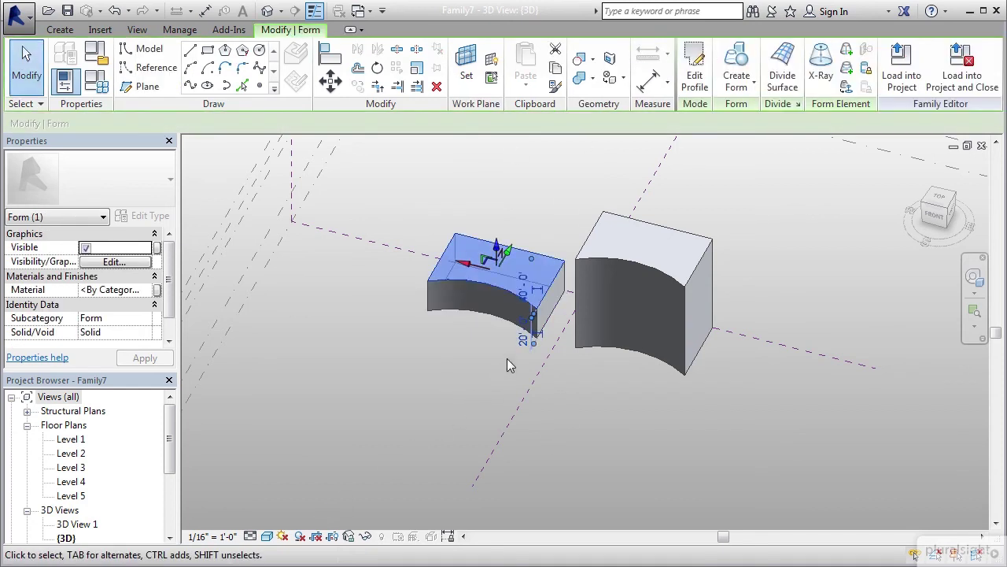
left_click(517, 345)
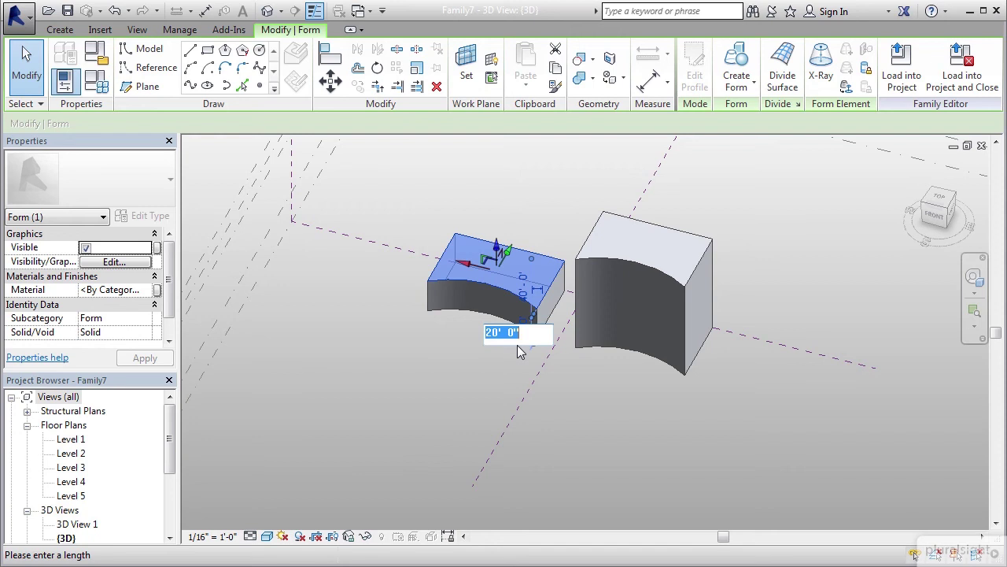
type("60")
key("Return")
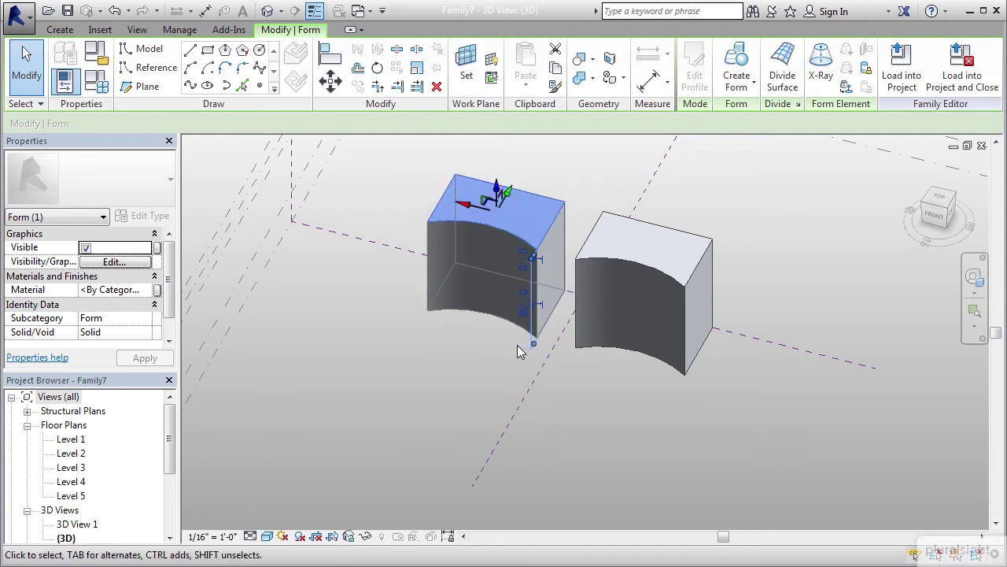
left_click(412, 395)
middle_click_drag(413, 394, 605, 363)
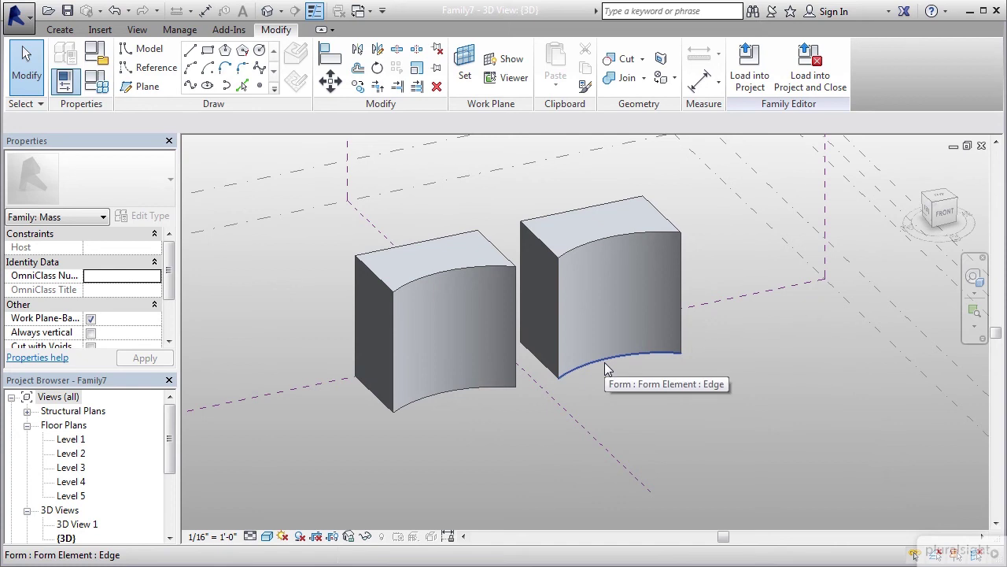
Step: Drag the inner bottom corner vertex of the right and left masses up to Level 2
middle_click_drag(680, 369, 631, 385, "shift")
mouse_move(696, 392)
middle_mouse_down("shift")
mouse_move(703, 414)
mouse_move(690, 409)
middle_mouse_up("shift")
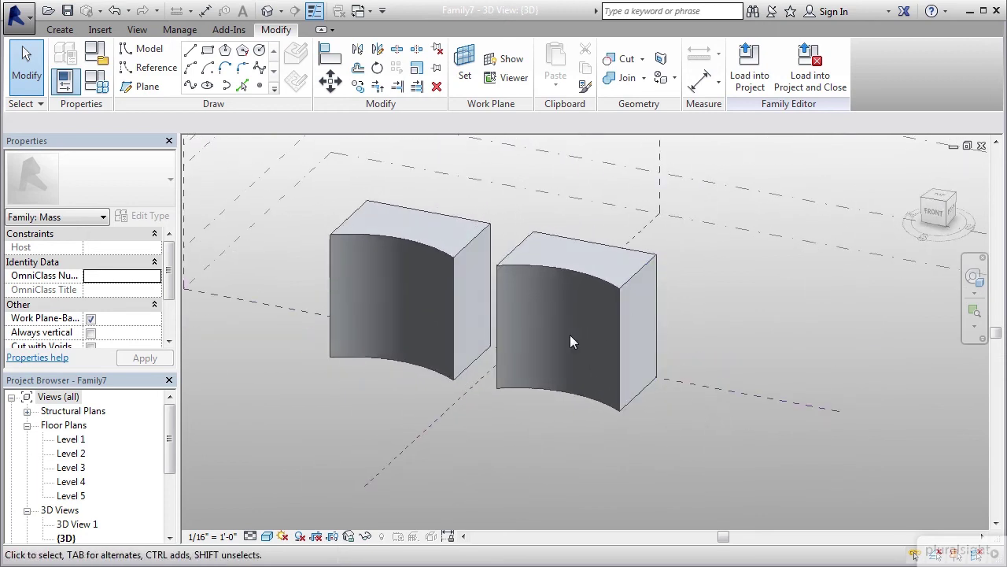
middle_click_drag(570, 335, 654, 409, "shift")
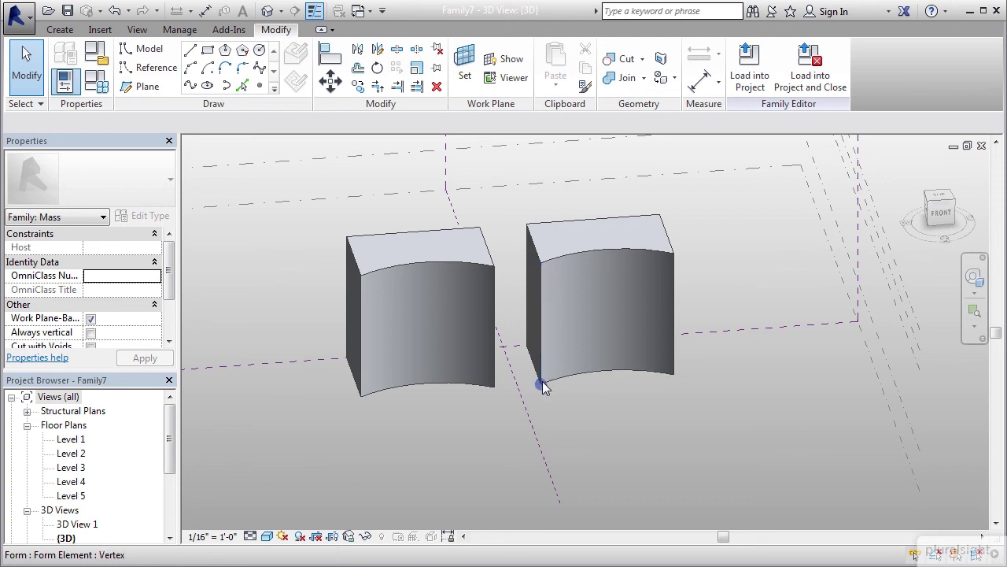
key("Tab")
key("Tab")
key("Tab")
key("Tab")
key("Tab")
key("Tab")
key("Tab")
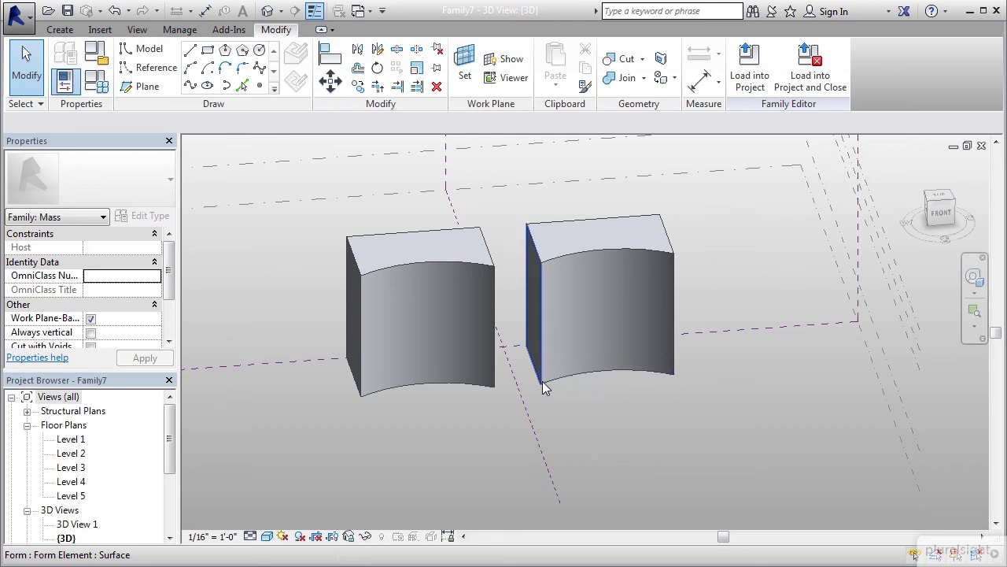
key("Tab")
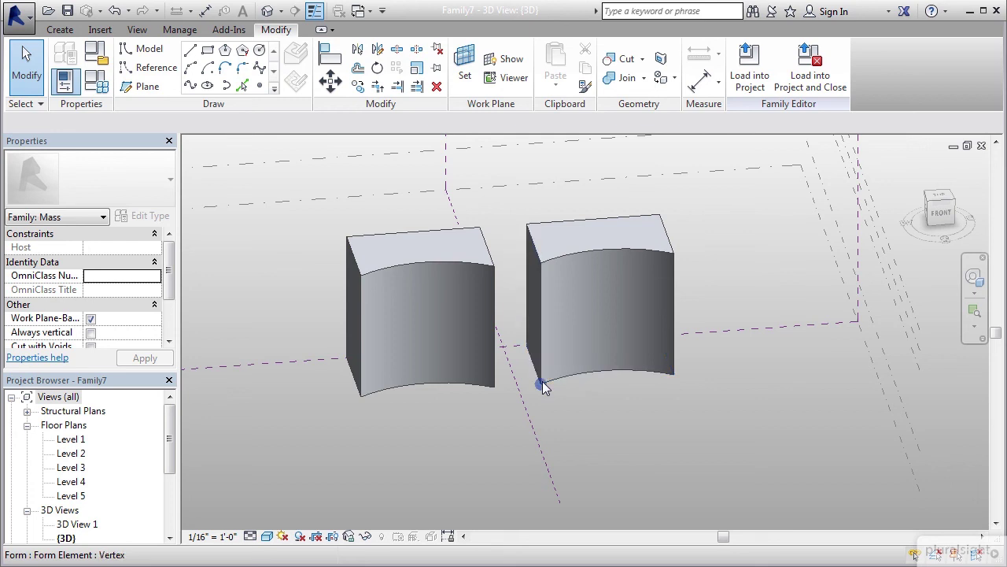
left_click(542, 381)
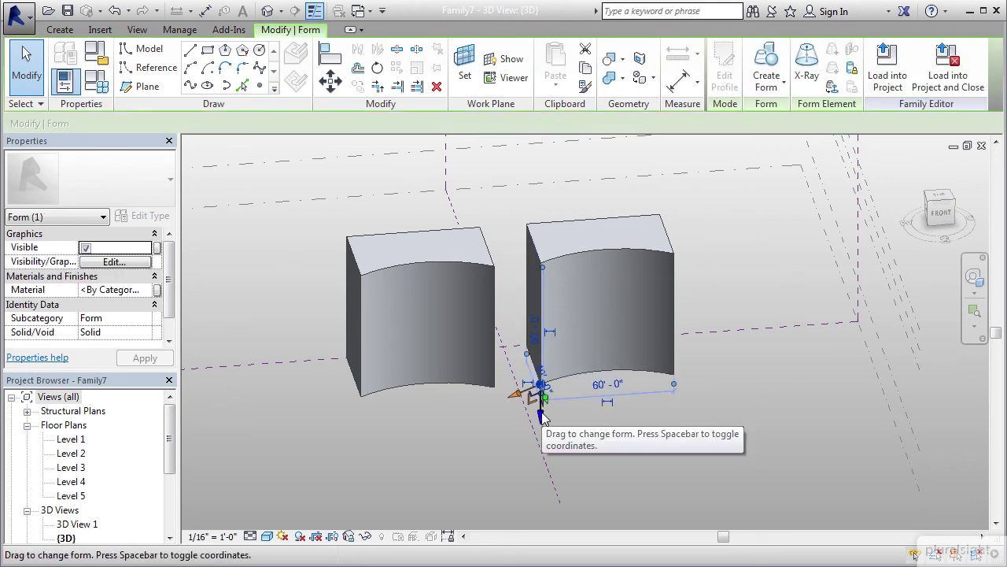
left_click_drag(543, 417, 551, 377)
left_click(611, 442)
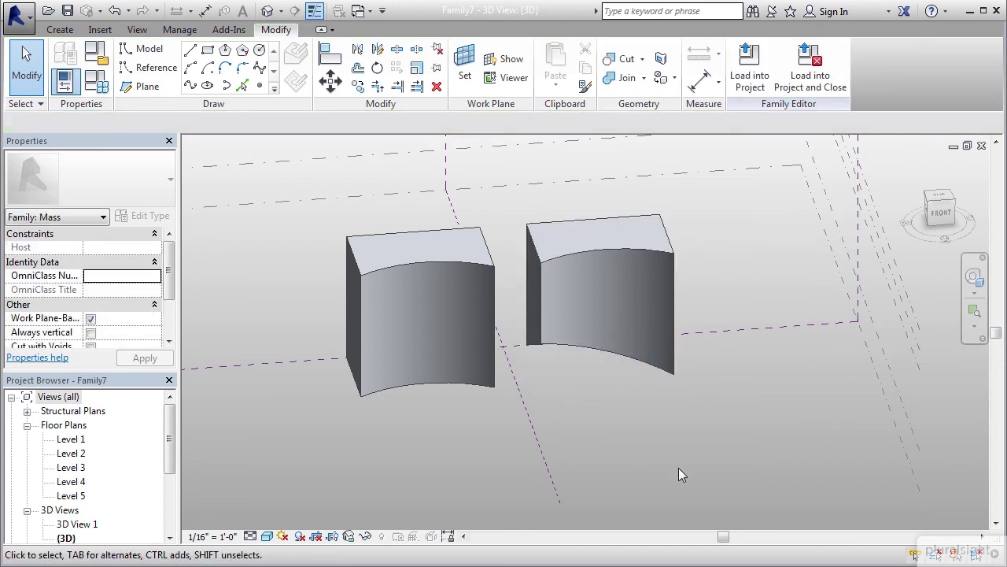
left_click(495, 389)
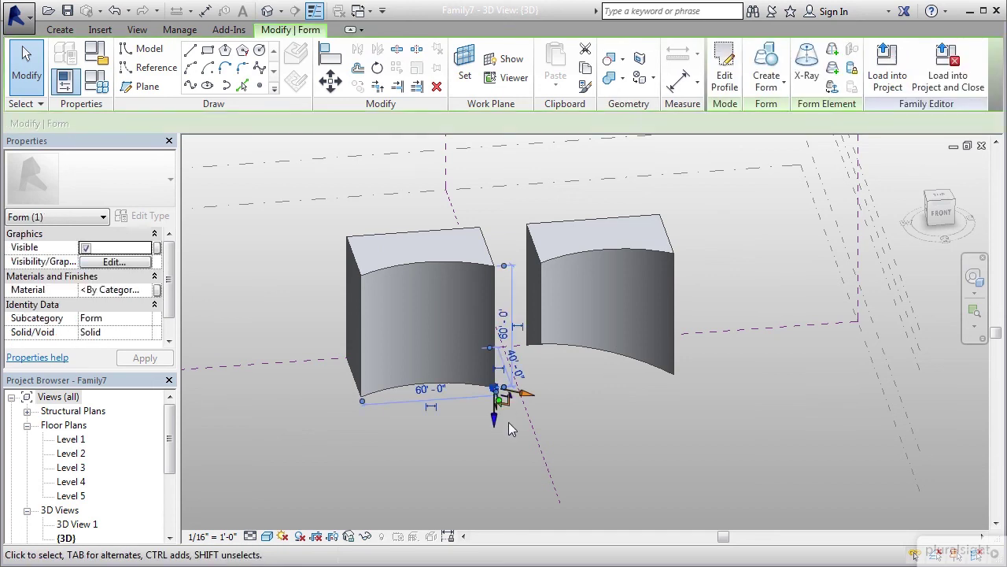
left_click_drag(494, 421, 498, 386)
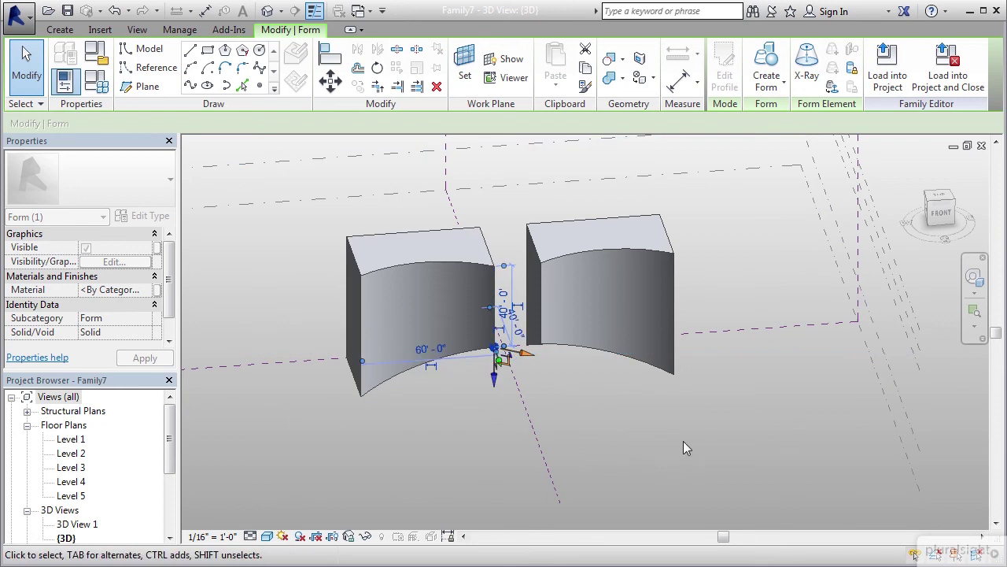
left_click(810, 474)
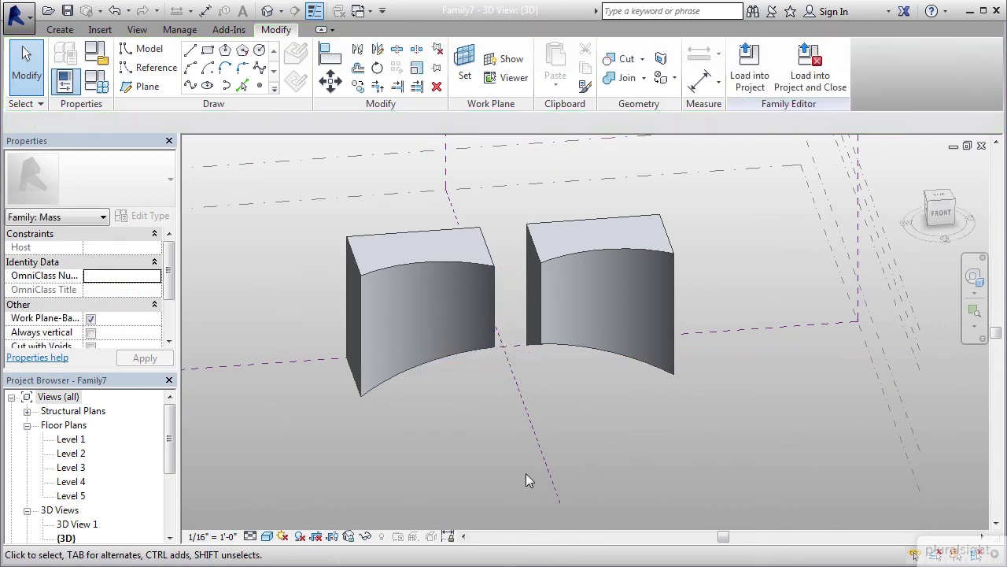
Step: Raise each mass's inner top corner vertex upward to the intersection snap, sloping the roofs
scroll(526, 473, "down", 2)
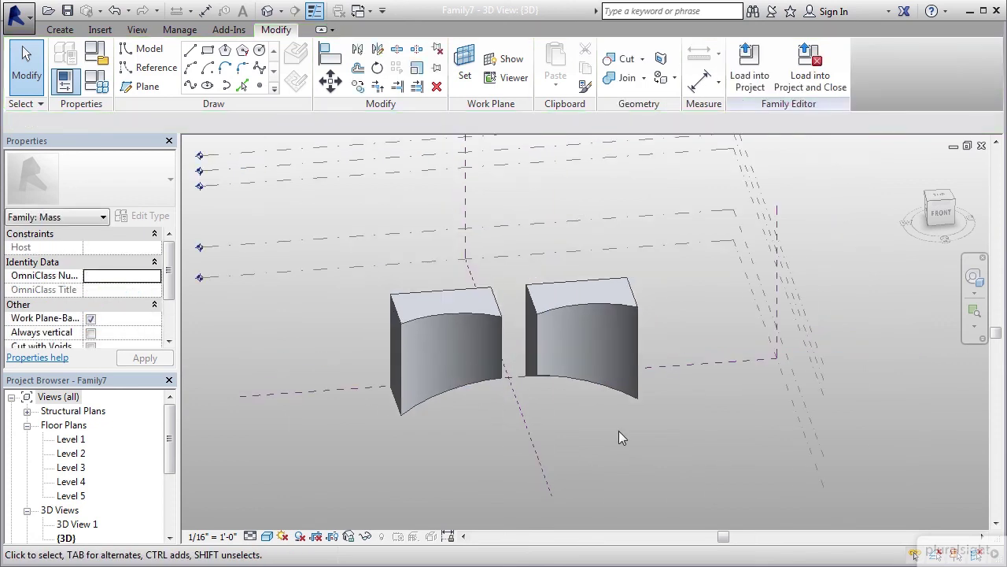
left_click(541, 321)
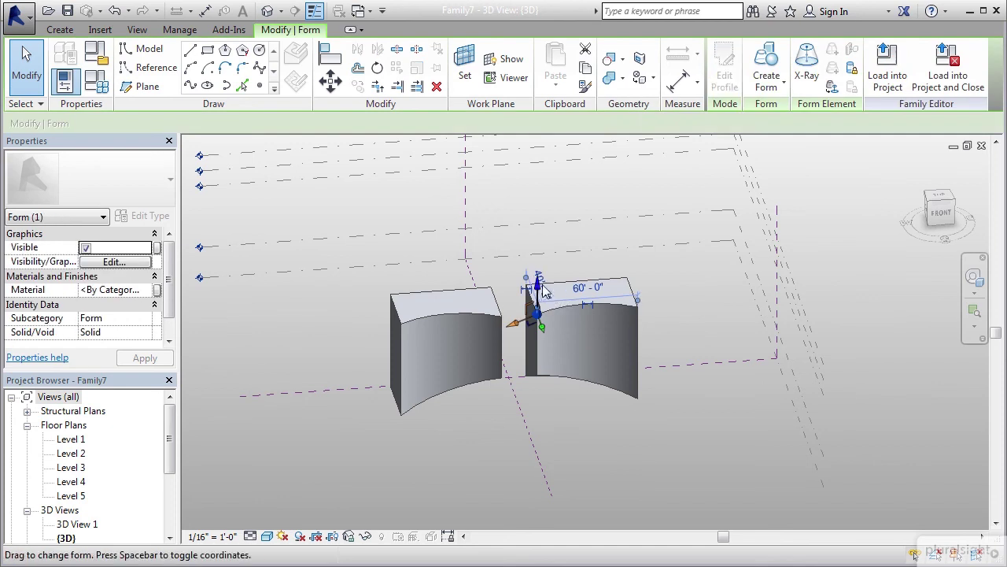
left_click_drag(540, 290, 541, 254)
left_click(710, 501)
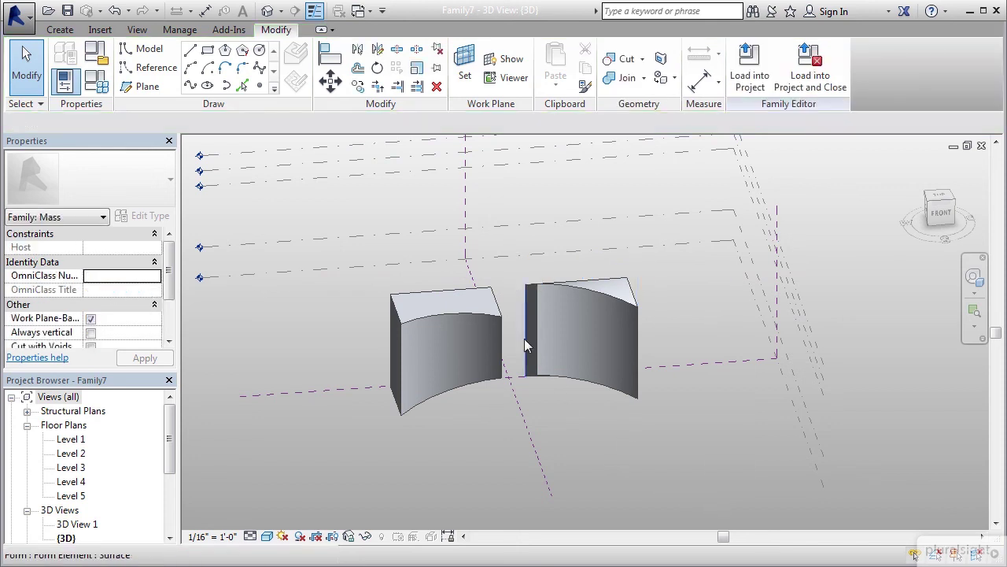
left_click(502, 317)
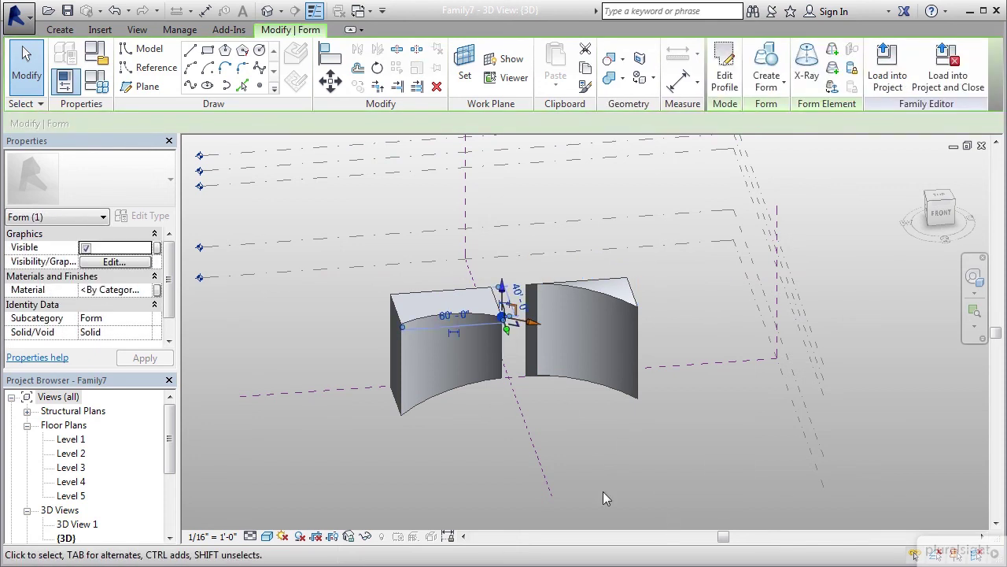
left_click_drag(505, 299, 504, 272)
left_click(771, 480)
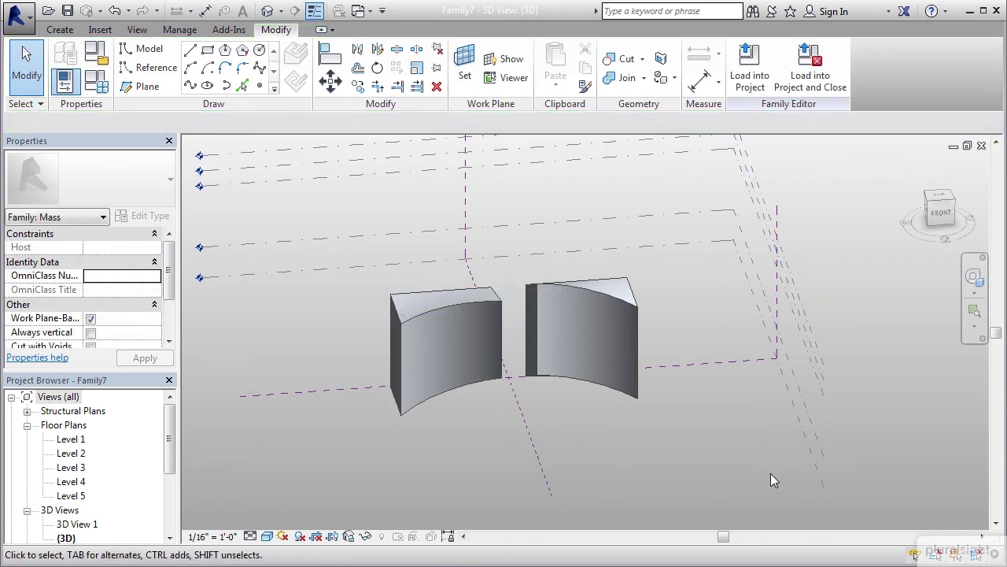
Step: Pull both masses' outer top edges outward along X, the left to 65'-7 119/256"
scroll(407, 322, "up", 4)
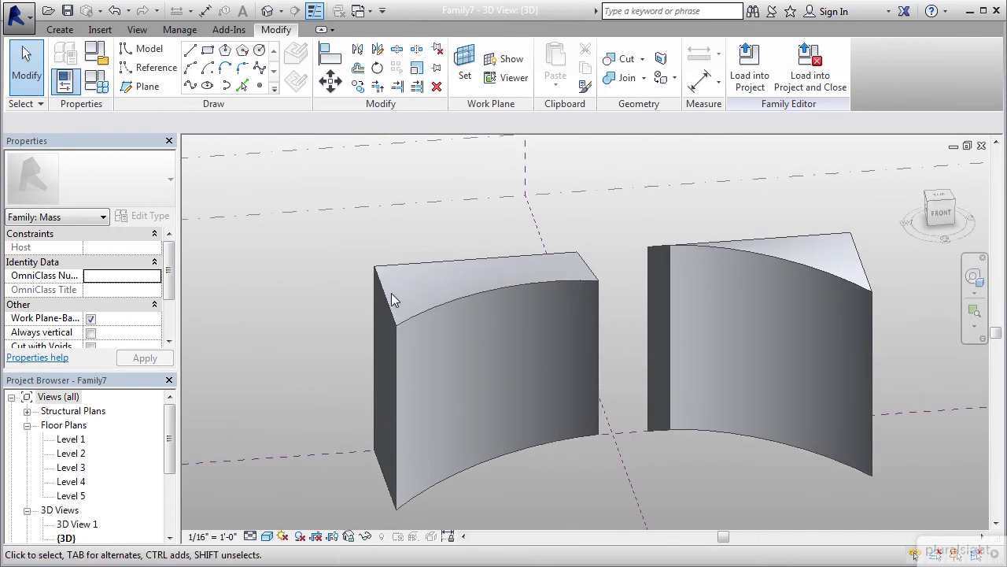
left_click(386, 296)
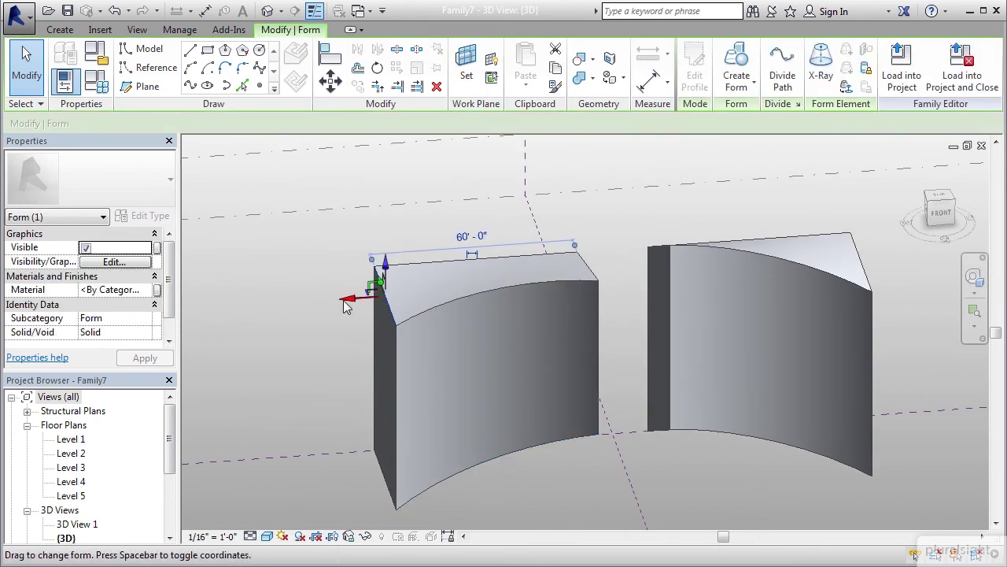
mouse_move(341, 297)
left_mouse_down()
mouse_move(315, 299)
mouse_move(323, 302)
left_mouse_up()
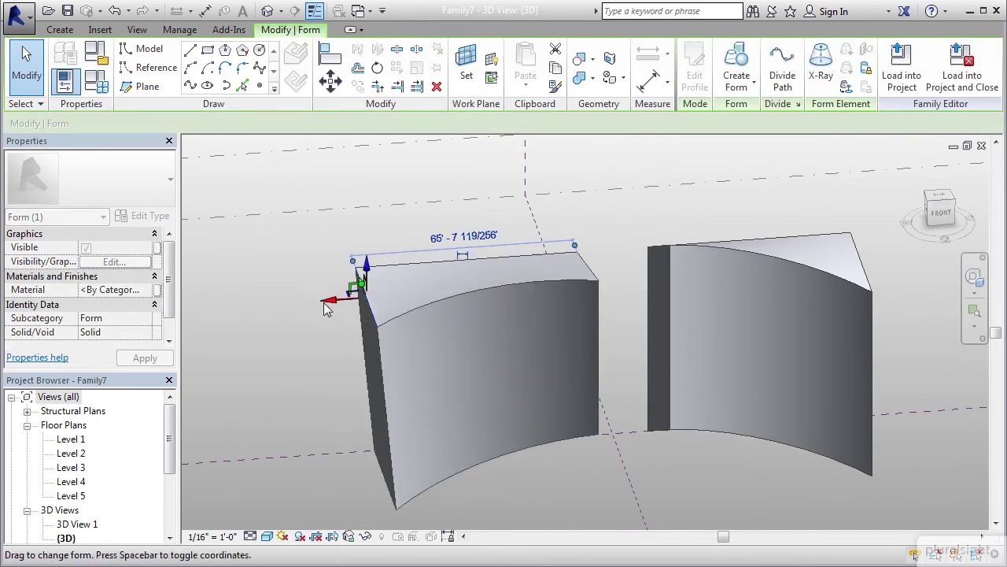
left_click(293, 378)
scroll(361, 423, "down", 2)
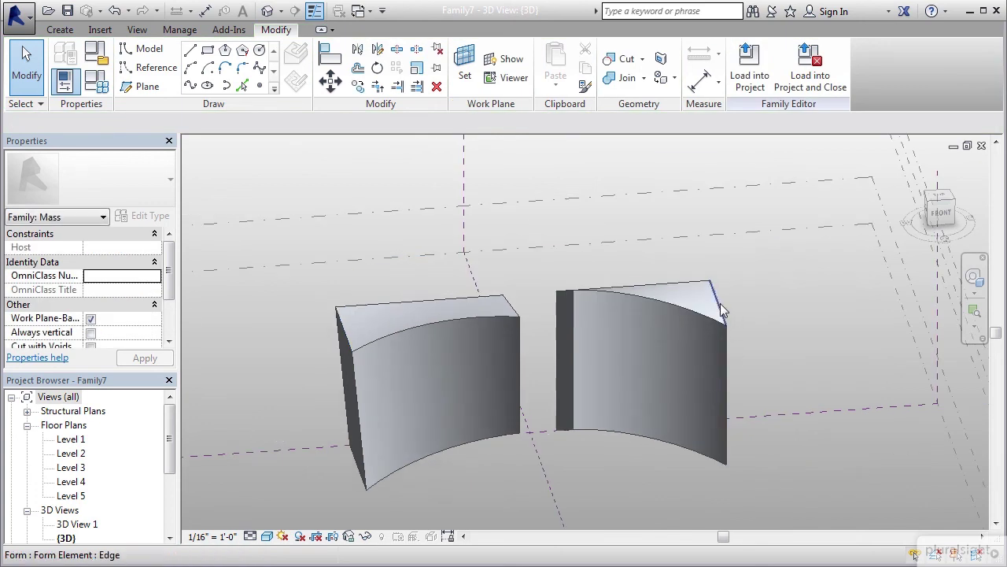
left_click(722, 311)
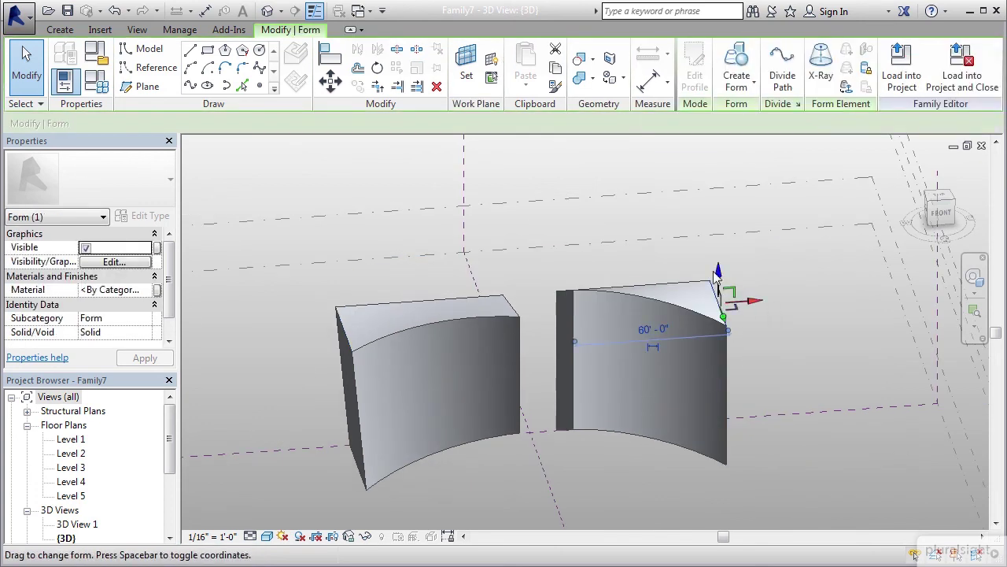
left_click_drag(759, 301, 781, 308)
left_click(799, 453)
scroll(627, 426, "down", 2)
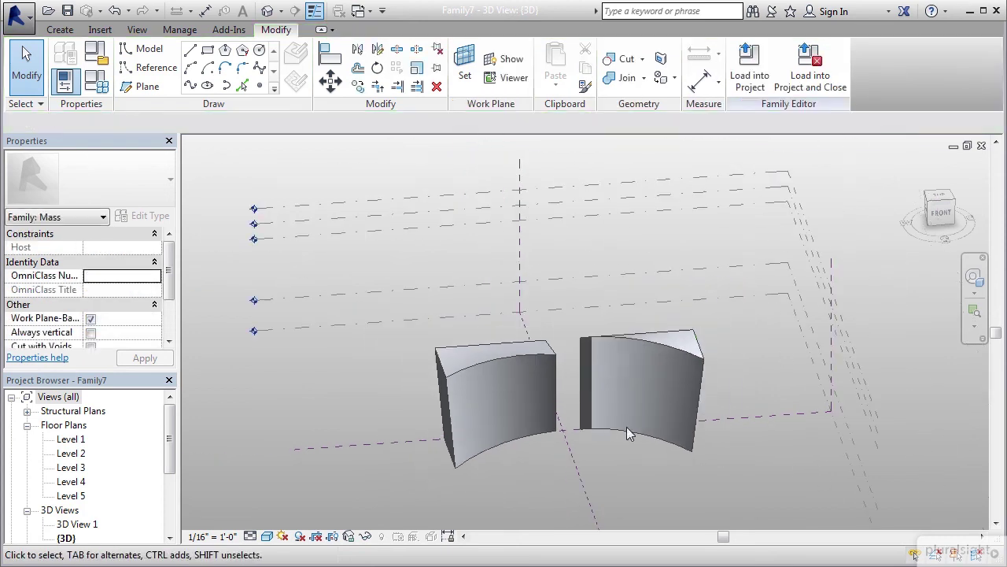
middle_click_drag(624, 451, 658, 428, "shift")
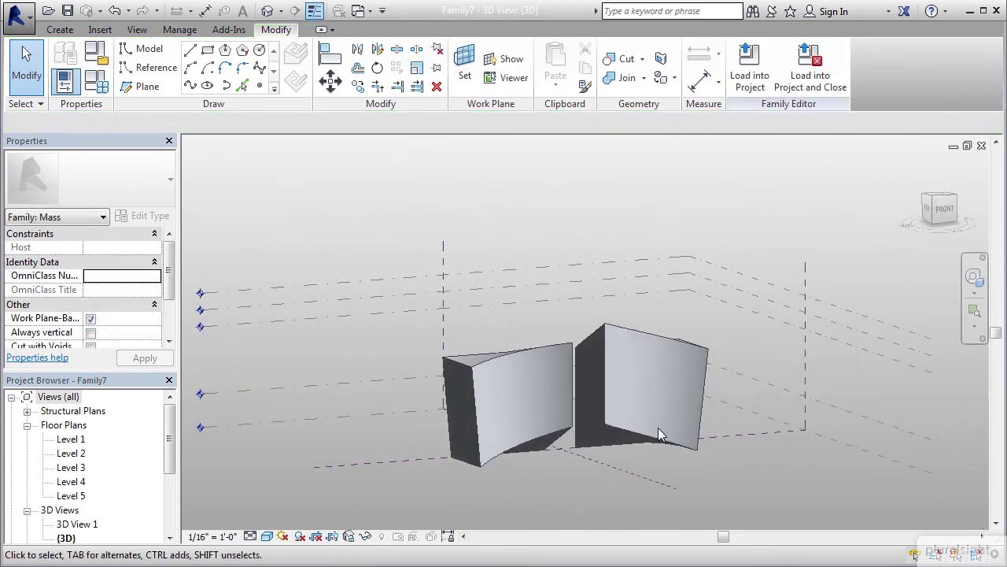
scroll(659, 429, "up", 3)
middle_click_drag(656, 415, 738, 429, "shift")
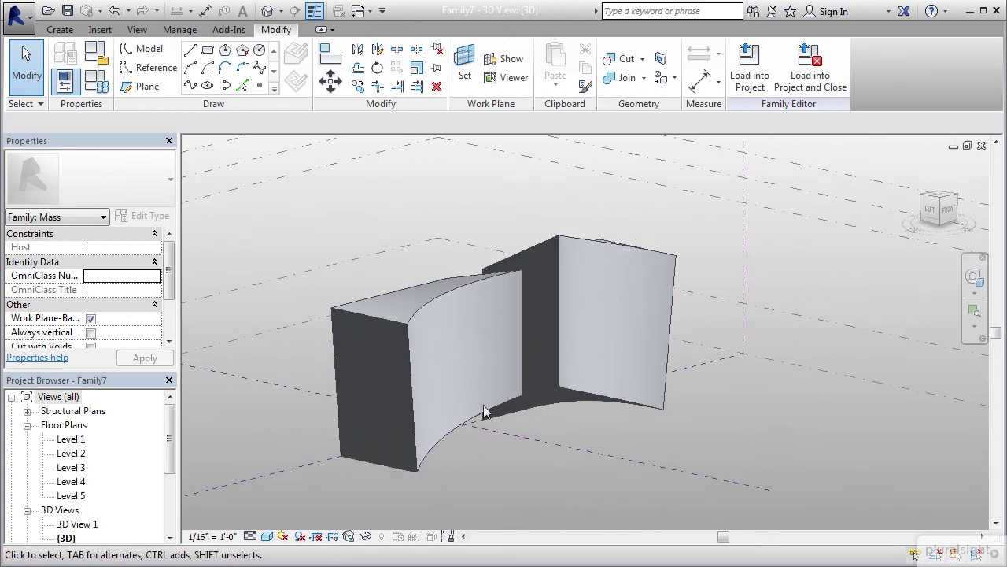
middle_click_drag(739, 413, 756, 435, "shift")
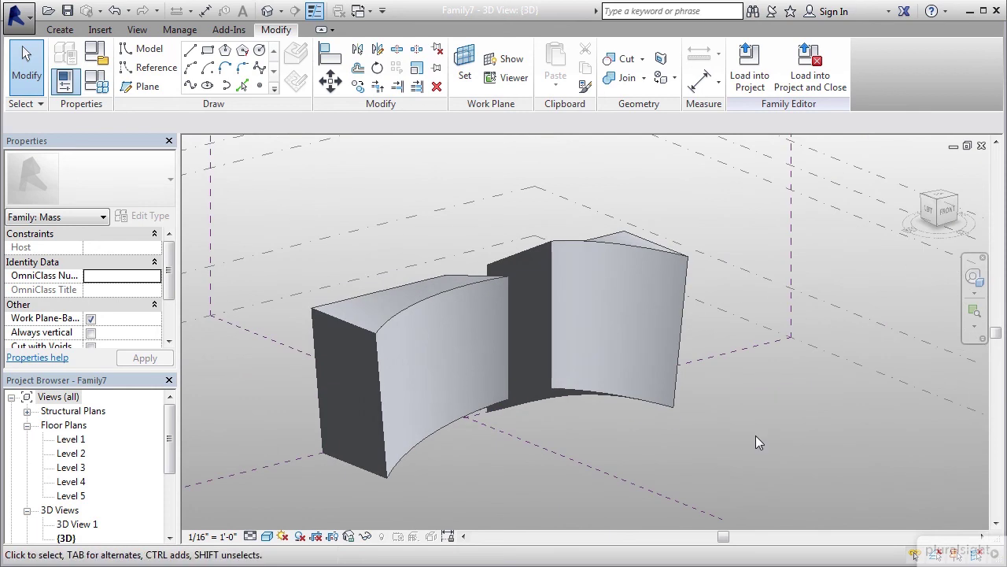